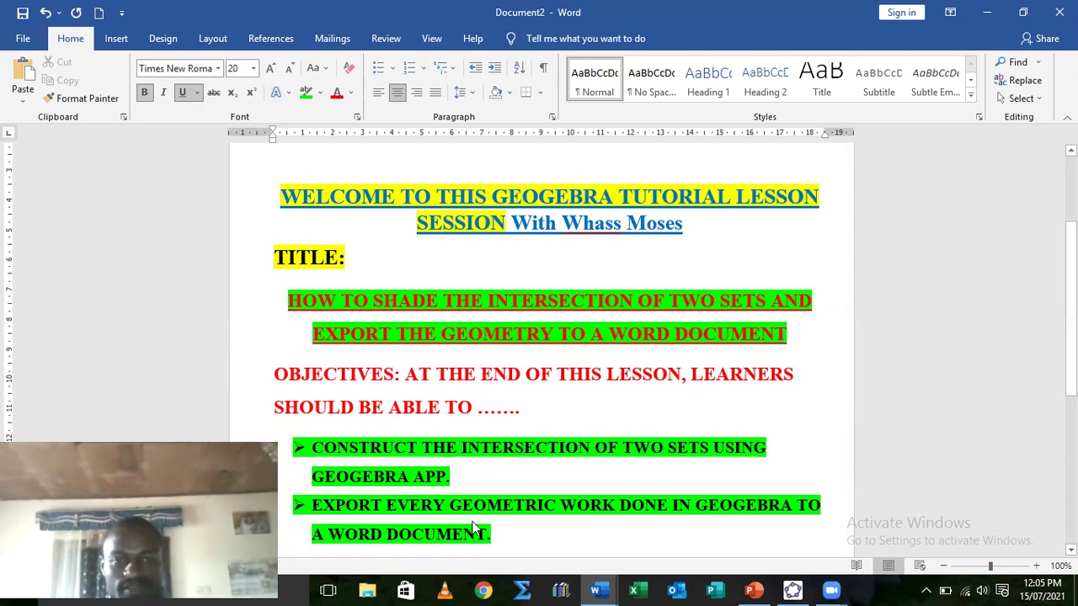
Switch Word to the WORD SAMPLE EXPORT DOC document with the shaded-region sentence
click(292, 192)
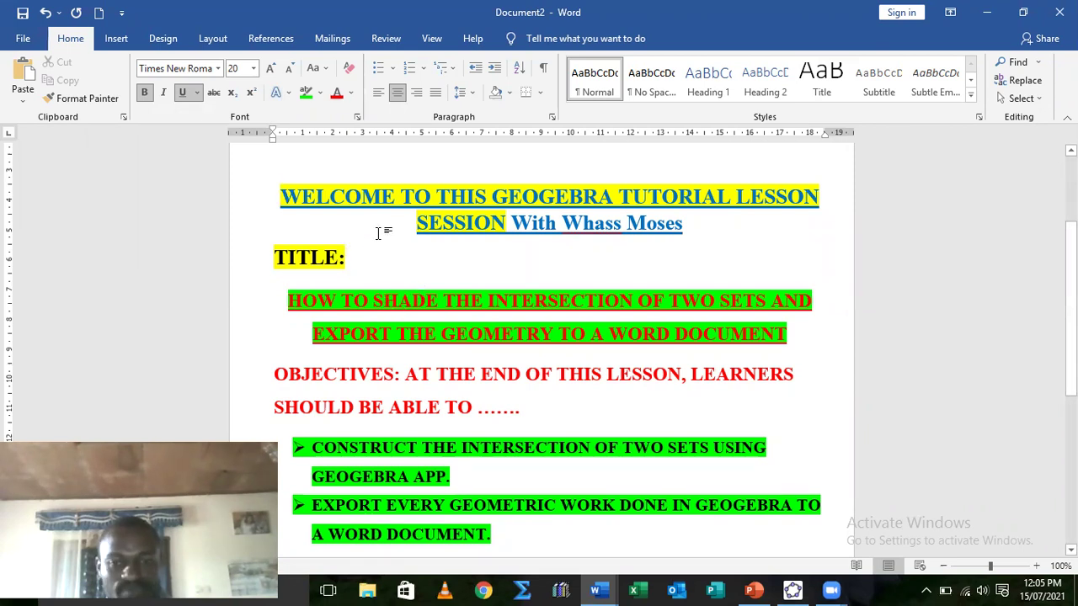
key(super+t)
key(super+t)
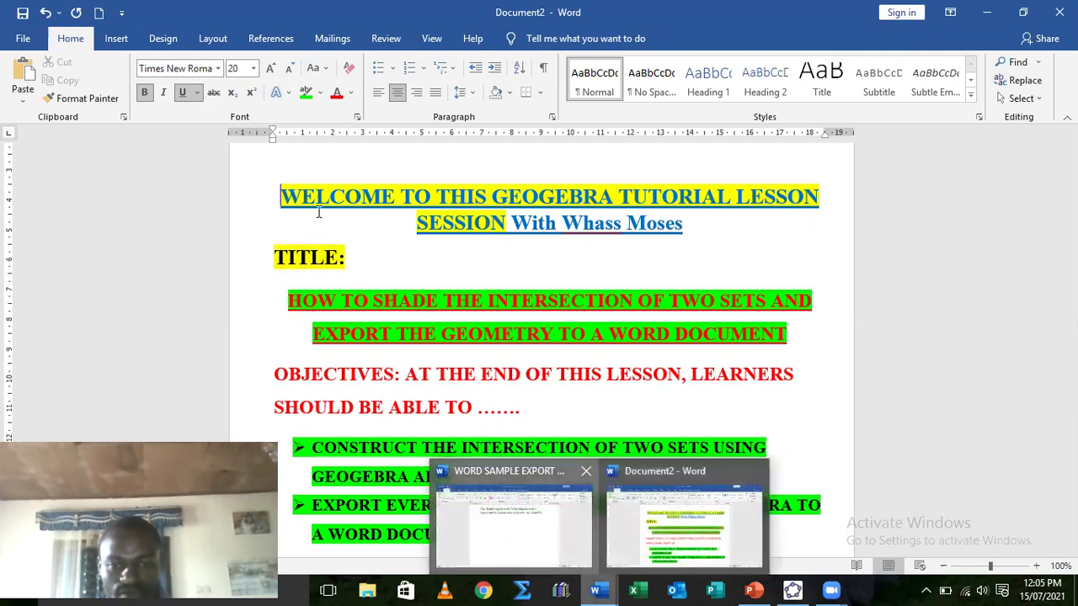
key(Return)
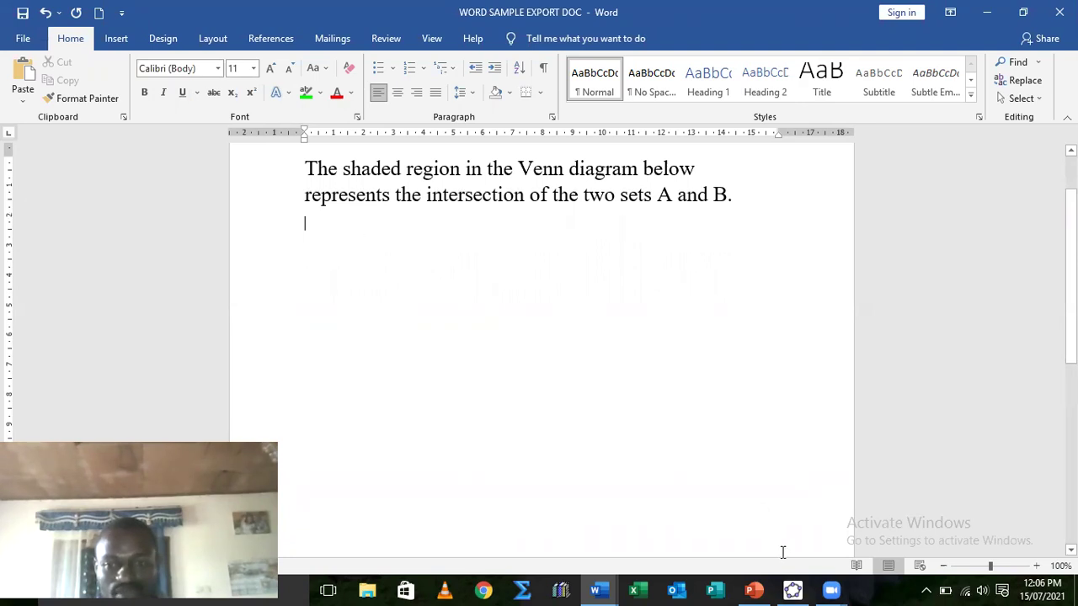
Back in GeoGebra, start a new construction and discard the old Venn diagram unsaved
mouse_move(792, 590)
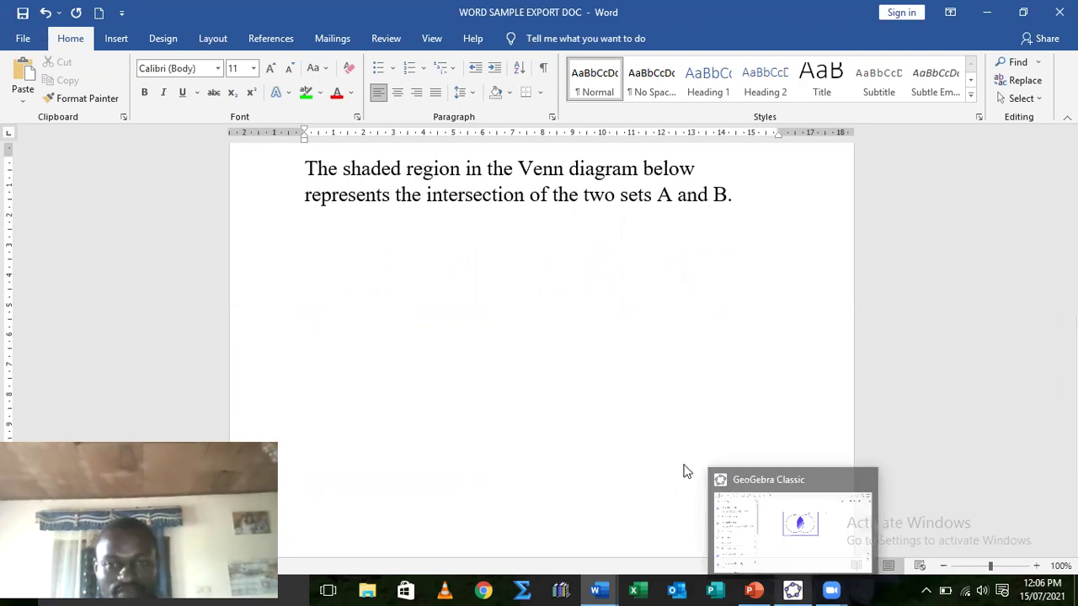
key(alt+Tab)
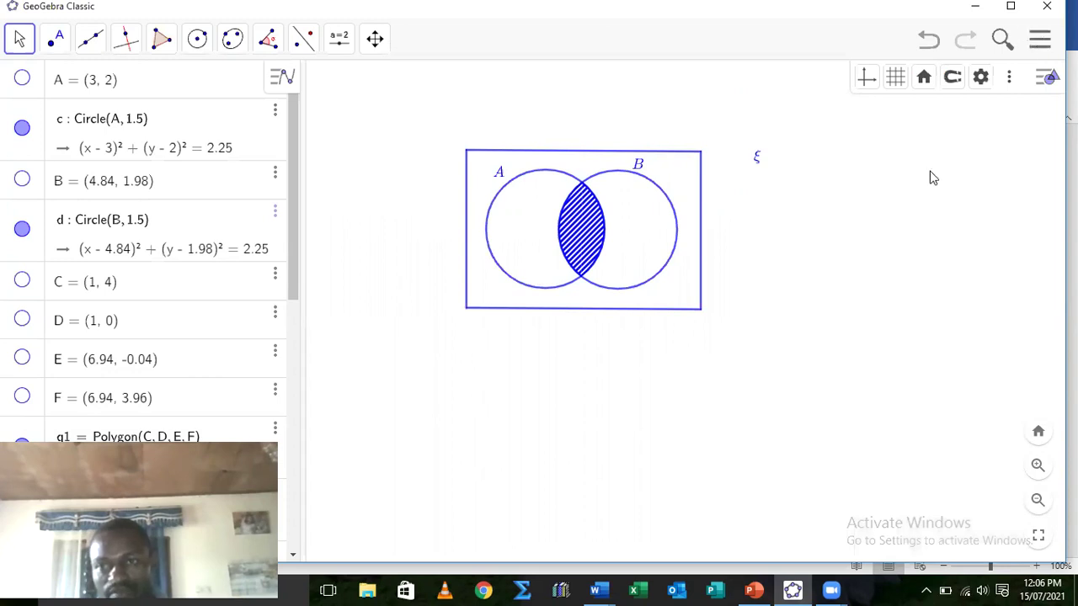
click(1039, 39)
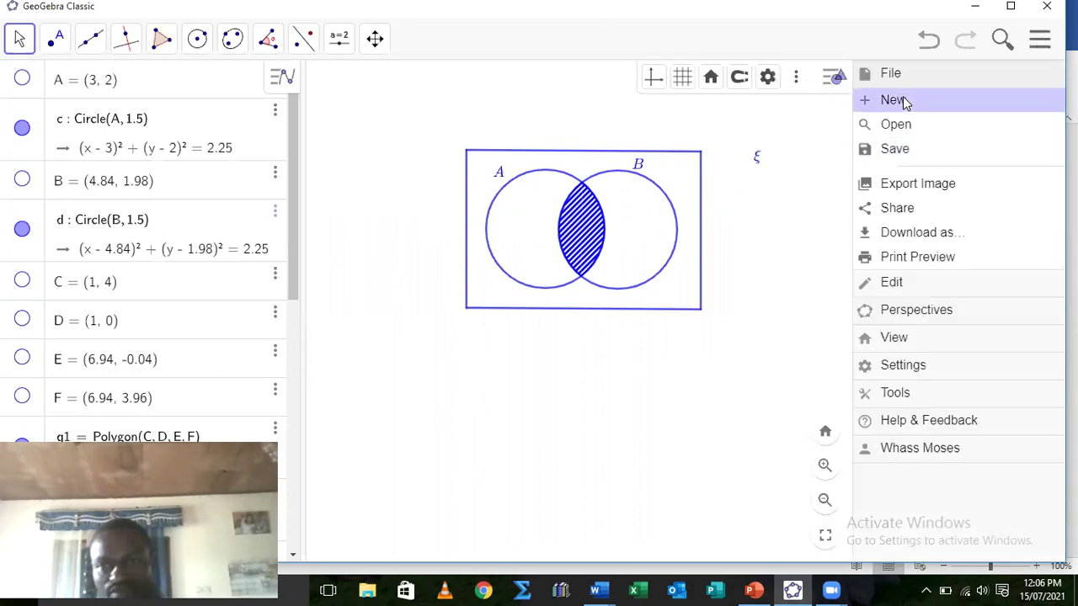
click(894, 100)
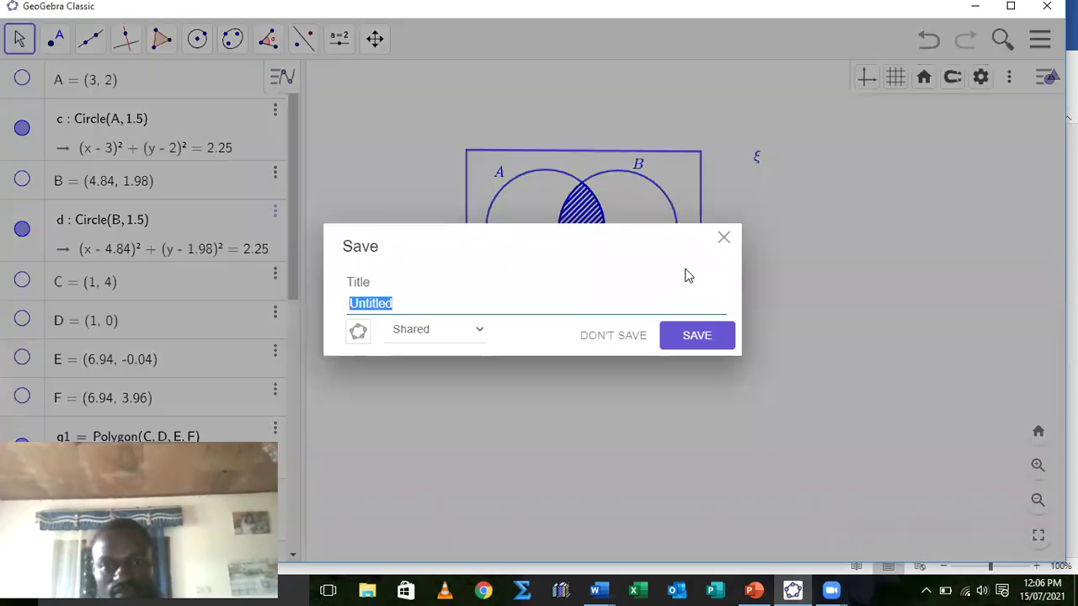
click(608, 341)
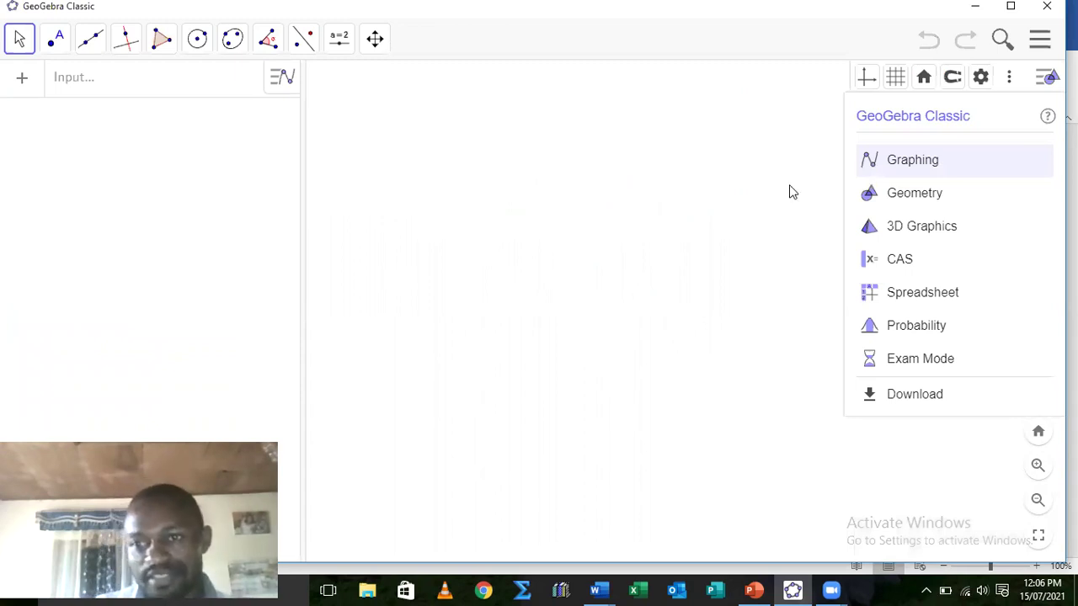
Show the major/minor grid and draw rectangle ABCD from A(3,5), B(3,1), C(8.92,1.16), D(9,5)
click(895, 78)
click(929, 109)
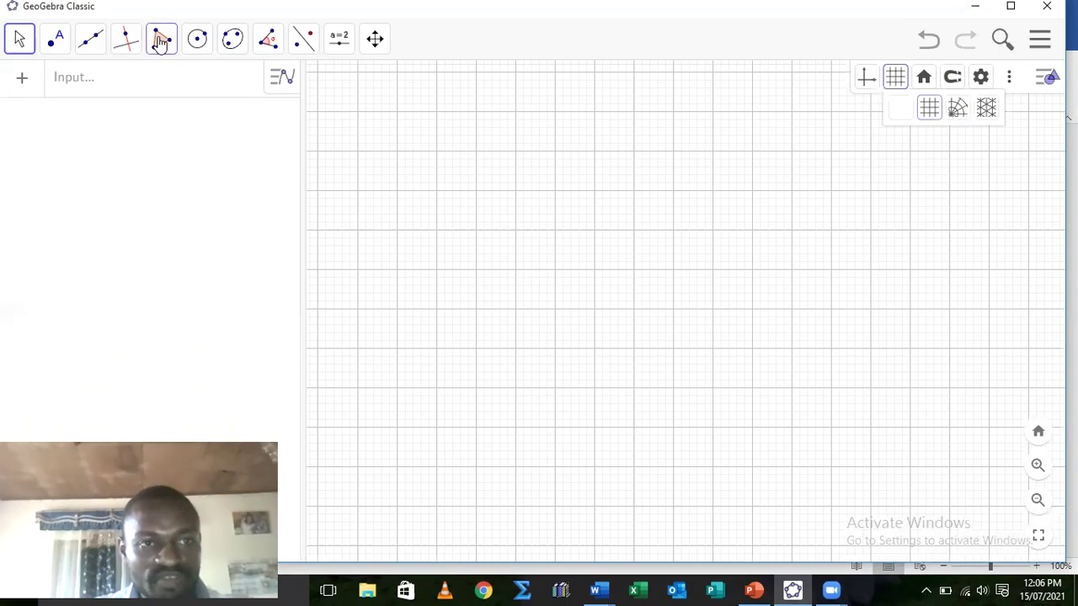
click(161, 40)
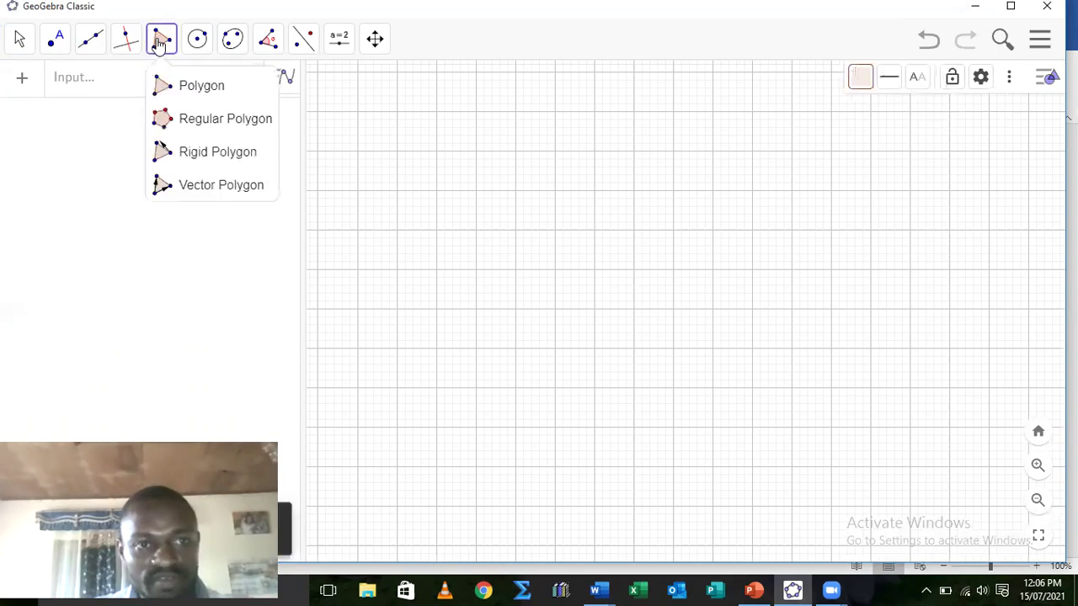
click(163, 89)
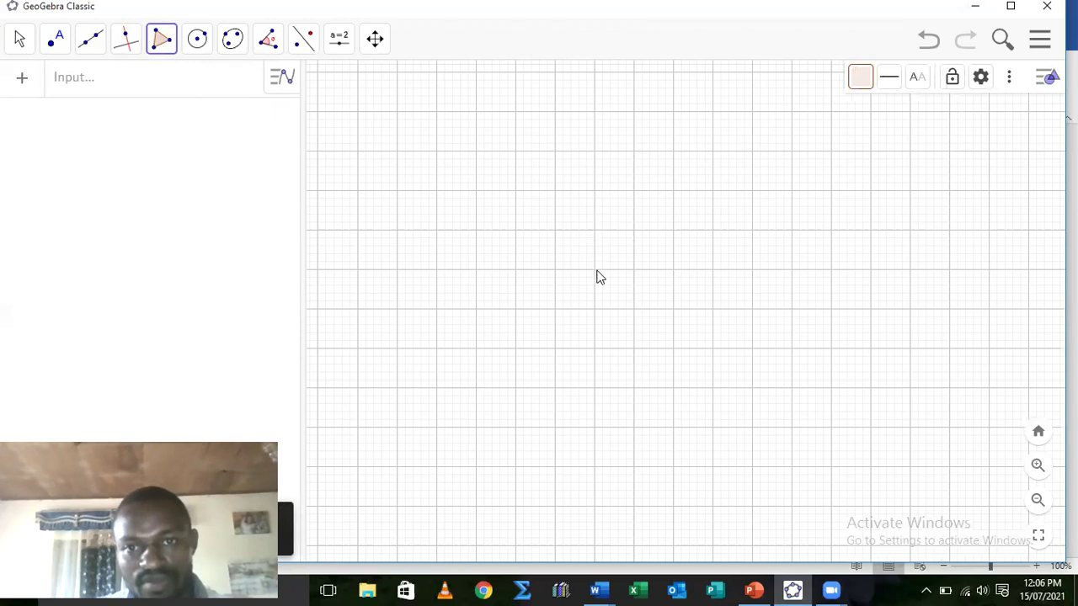
click(593, 111)
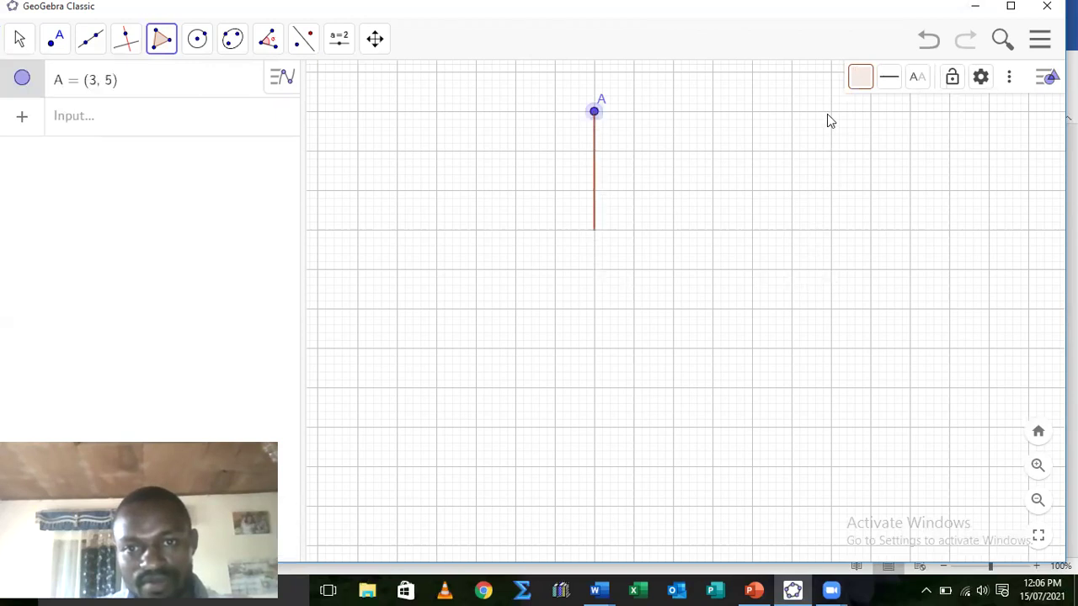
click(593, 270)
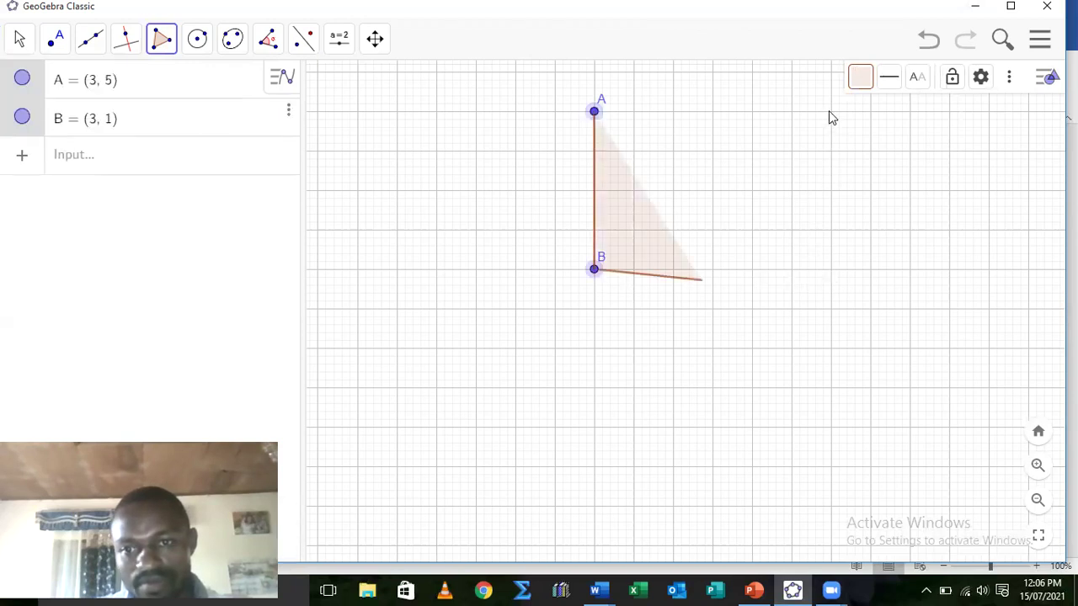
click(830, 269)
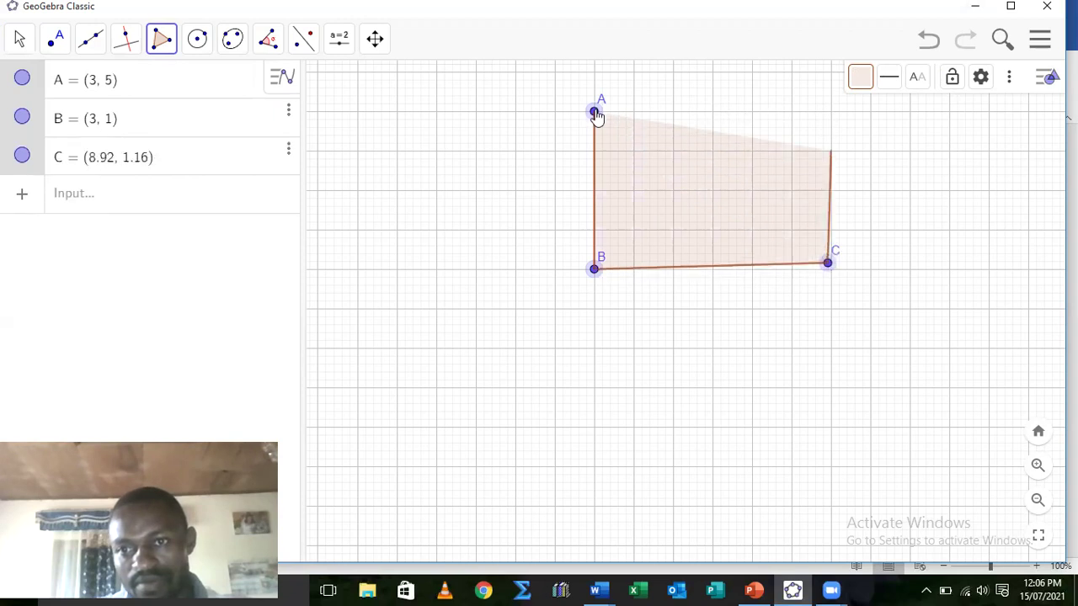
click(594, 112)
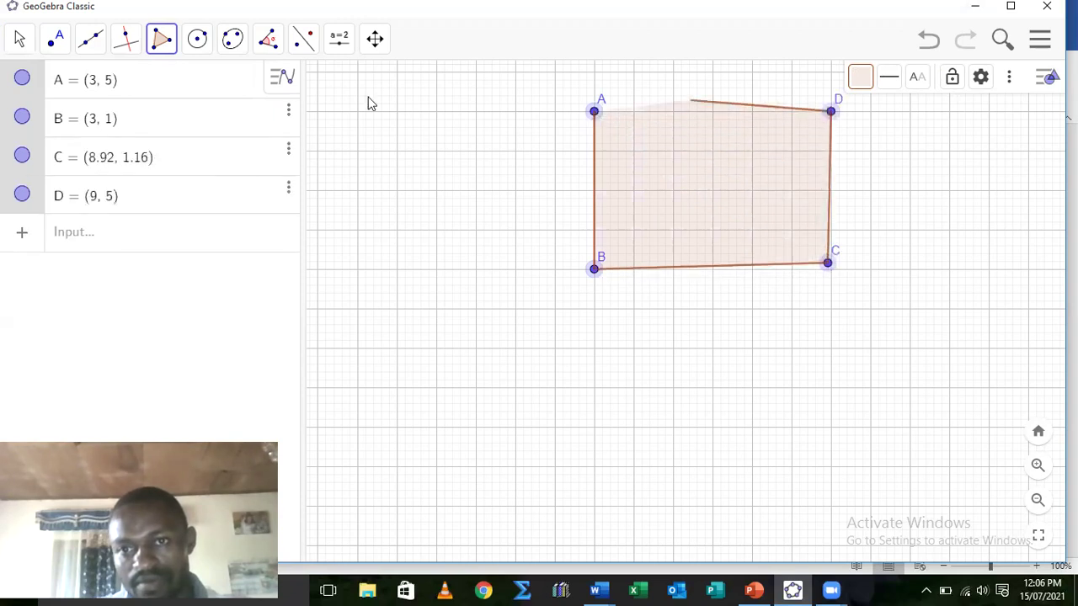
Draw radius-1.5 circles centred at E(4.8, 3.28) and F(6.72, 3.26), cancelling a stray third circle
click(199, 49)
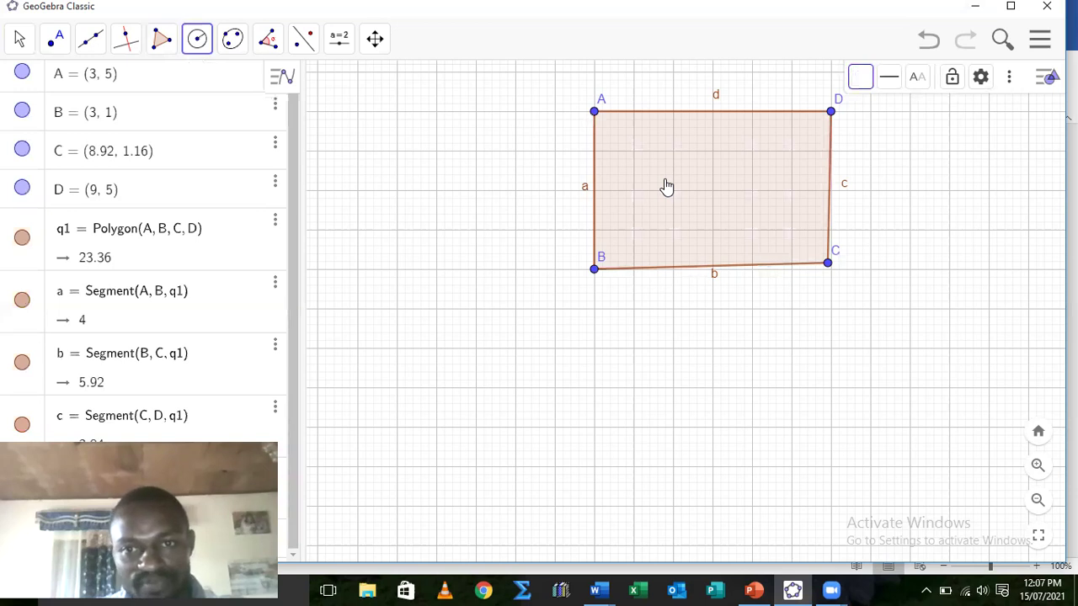
click(665, 180)
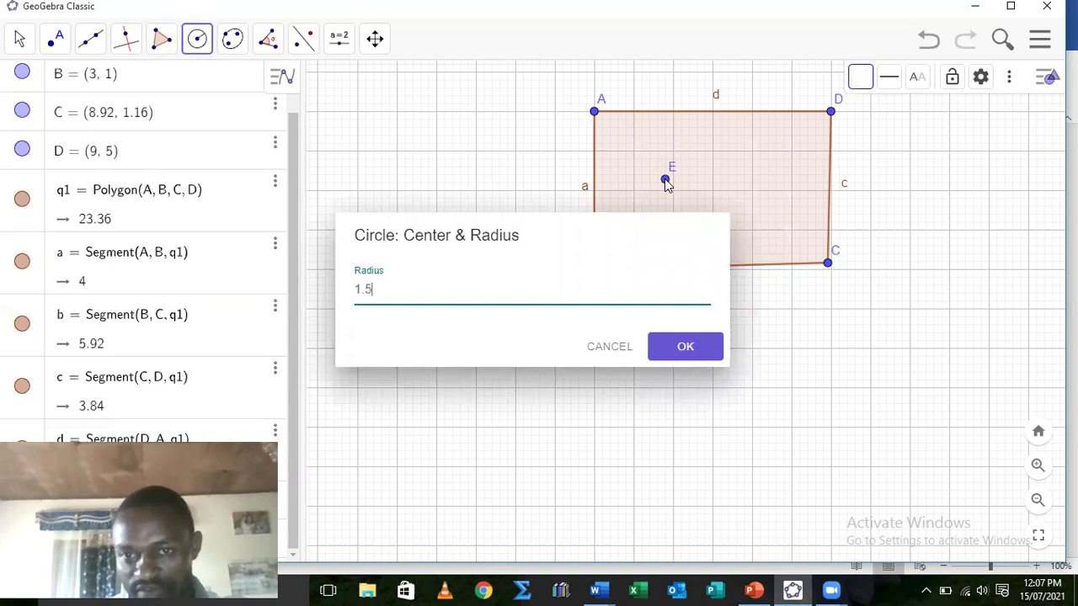
key(Return)
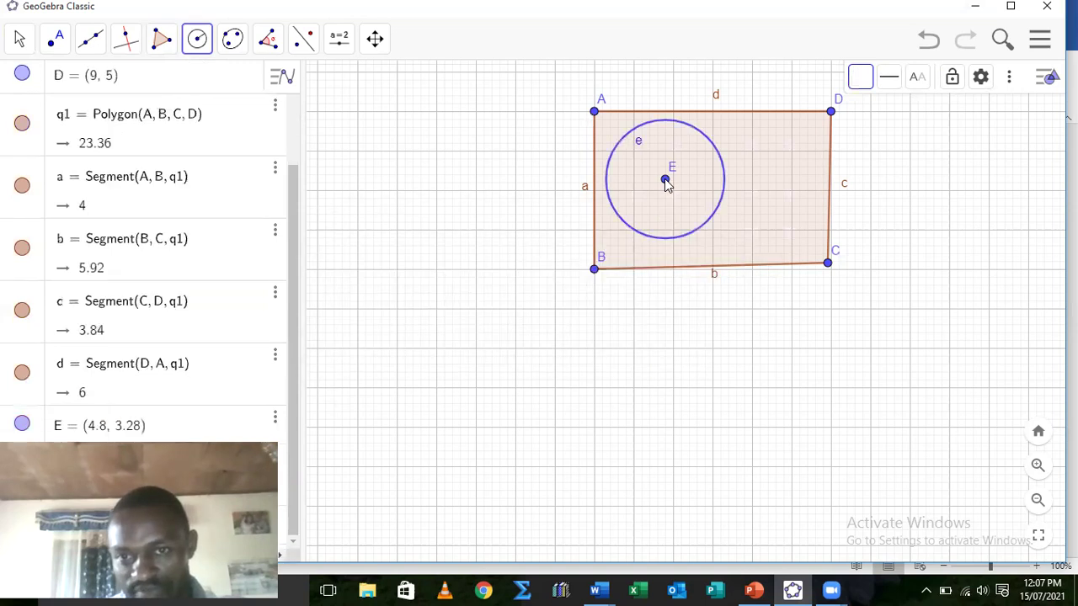
click(740, 181)
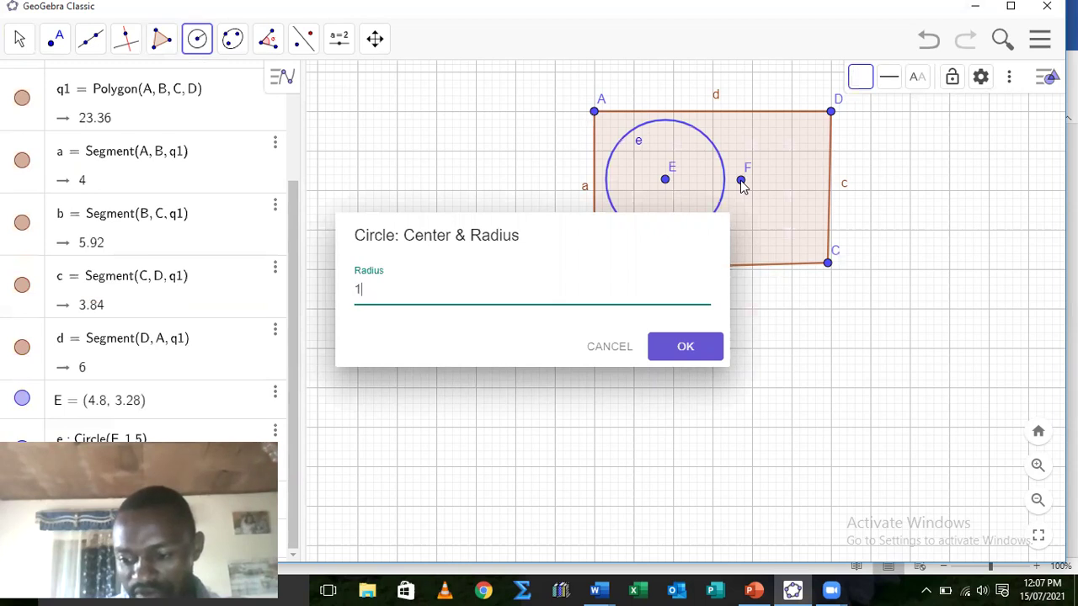
key(Return)
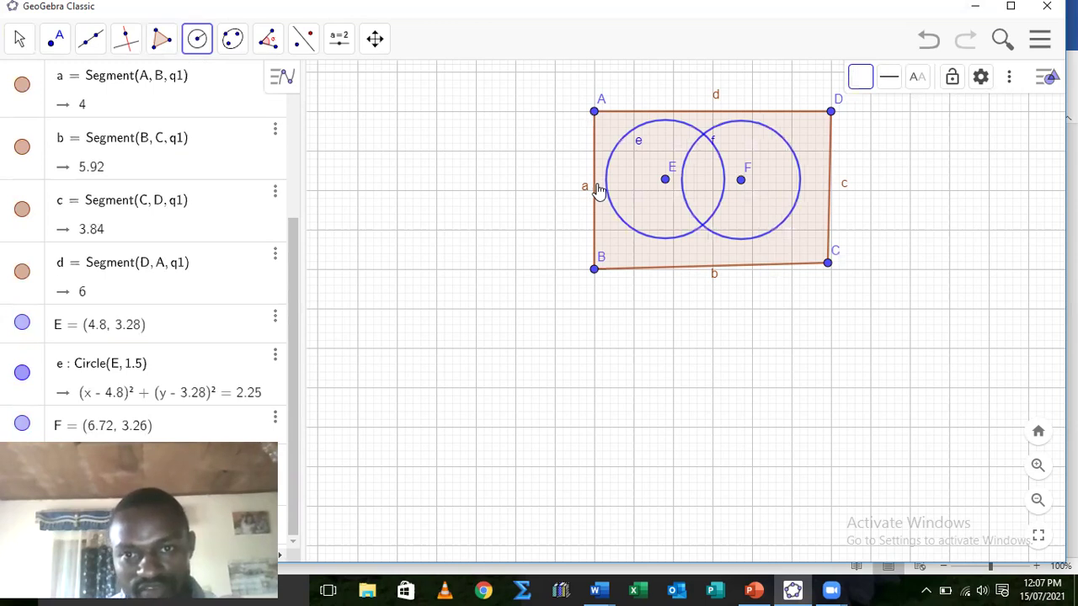
click(597, 184)
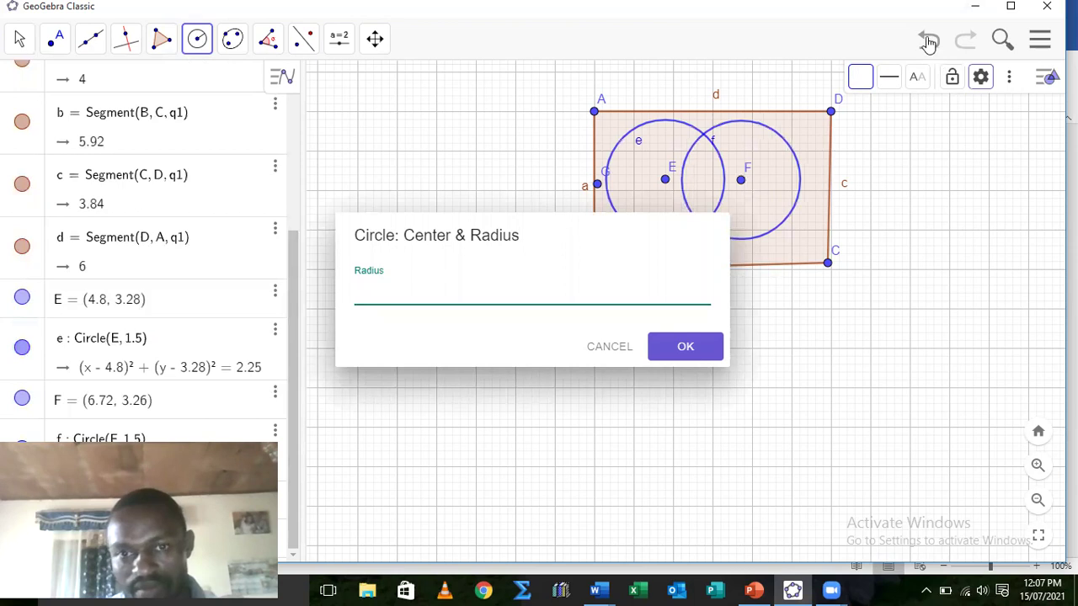
click(927, 41)
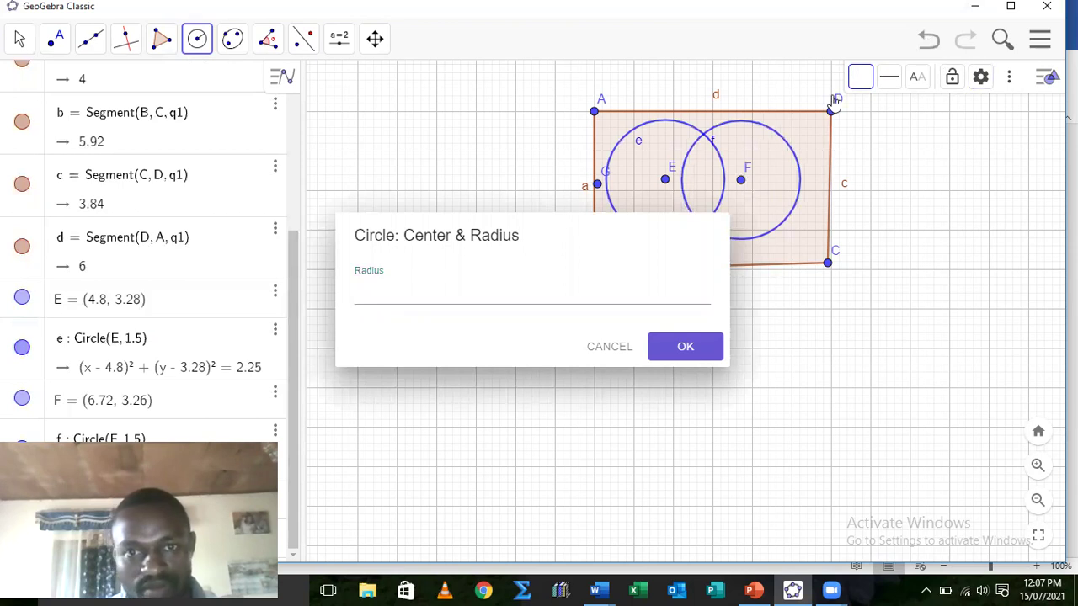
click(604, 346)
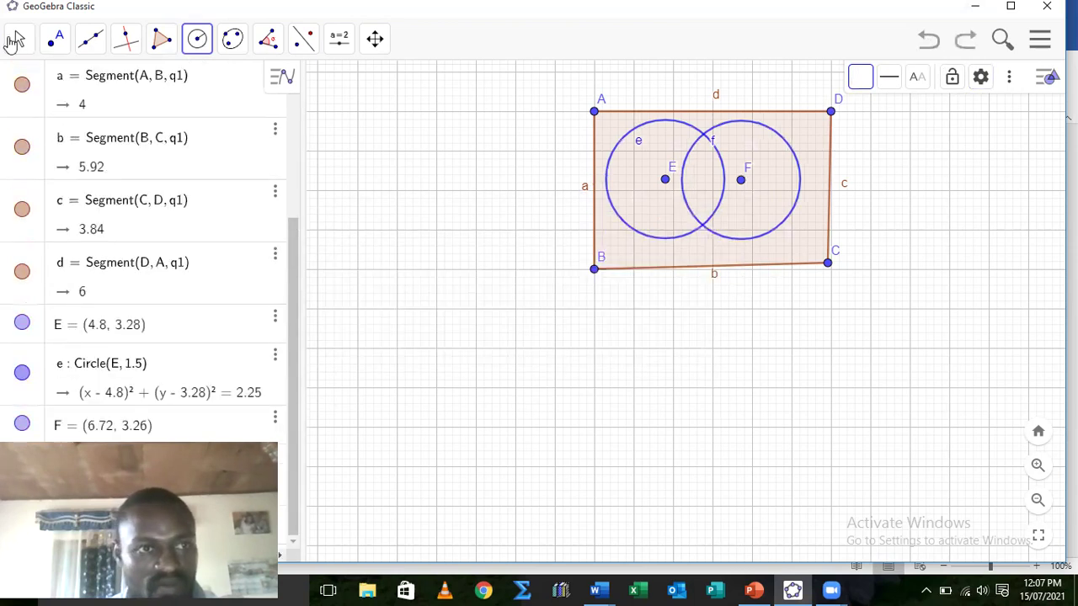
Colour rectangle ABCD blue with fill opacity 0, then deselect it
click(16, 41)
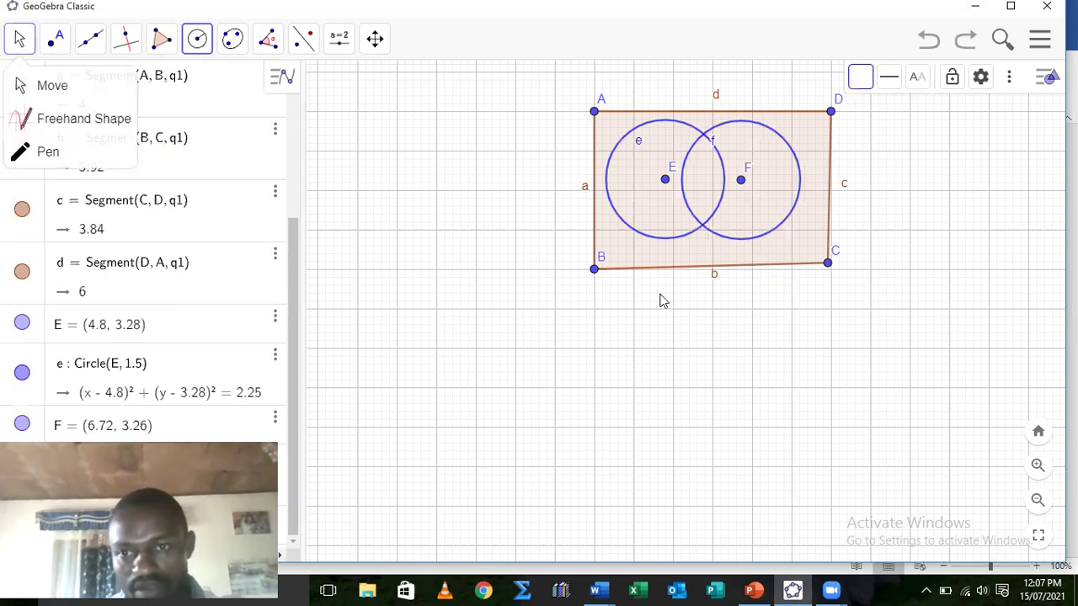
click(596, 215)
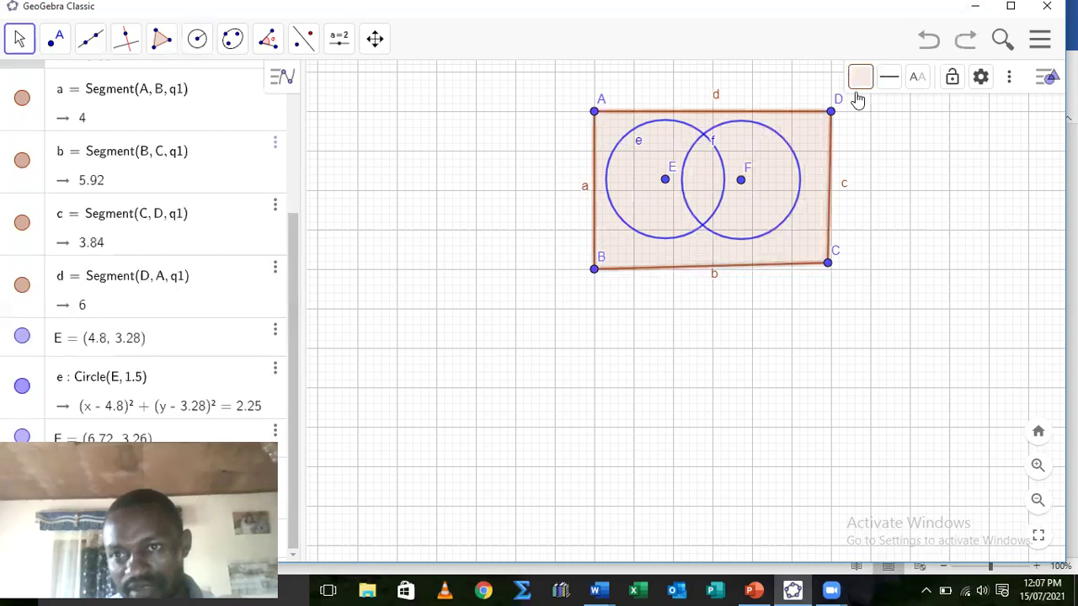
click(860, 77)
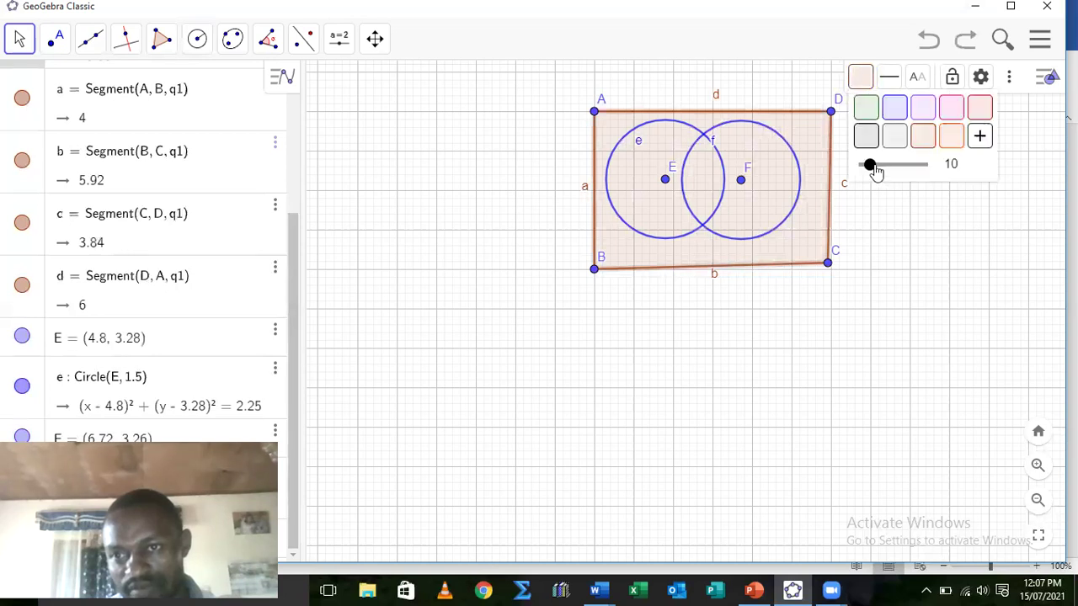
click(894, 107)
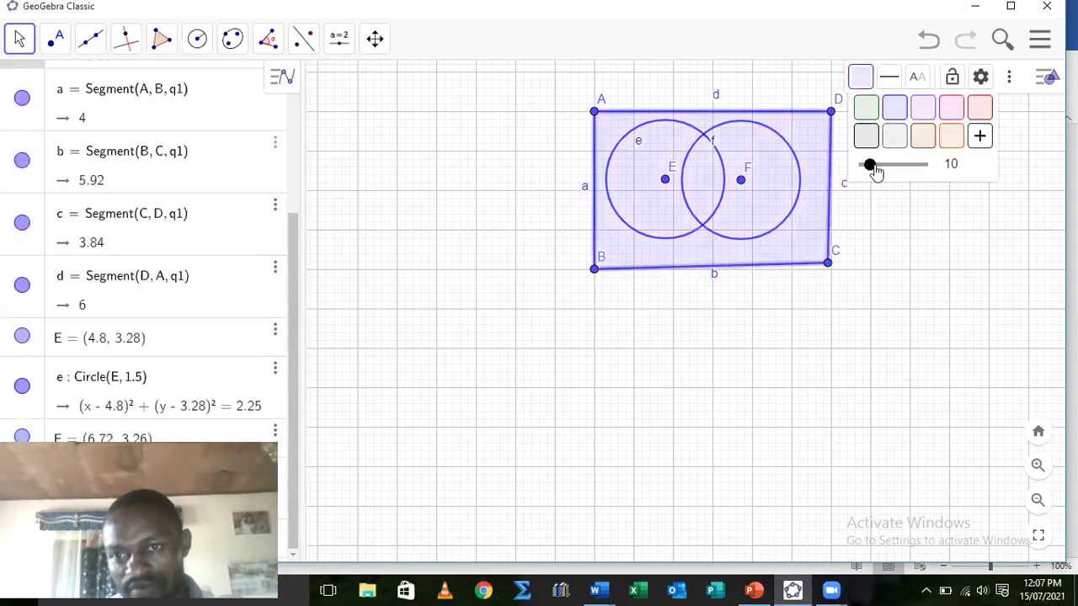
drag(869, 165, 853, 167)
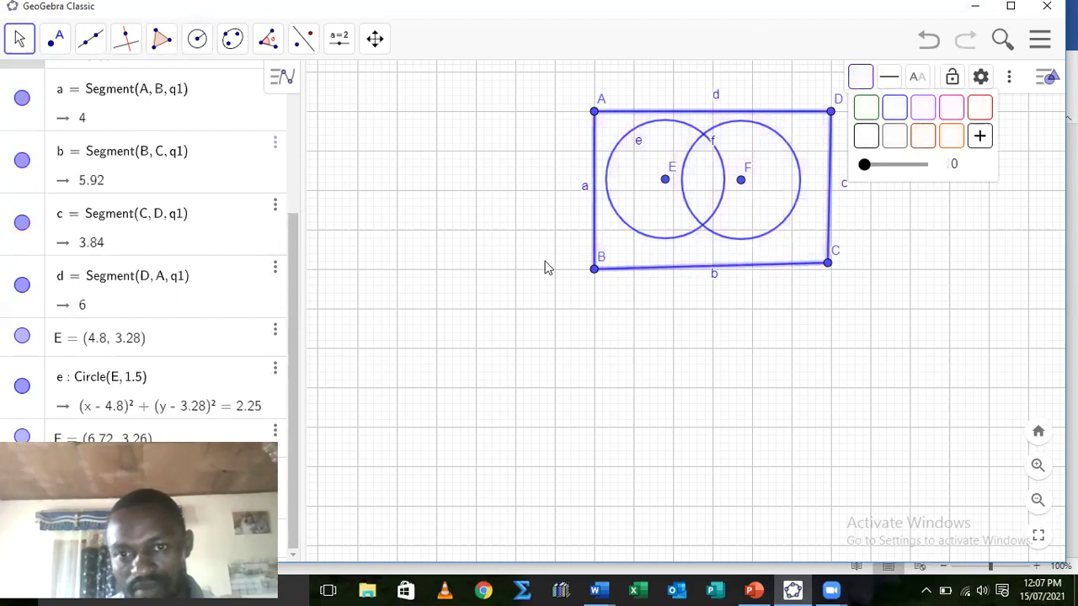
click(540, 332)
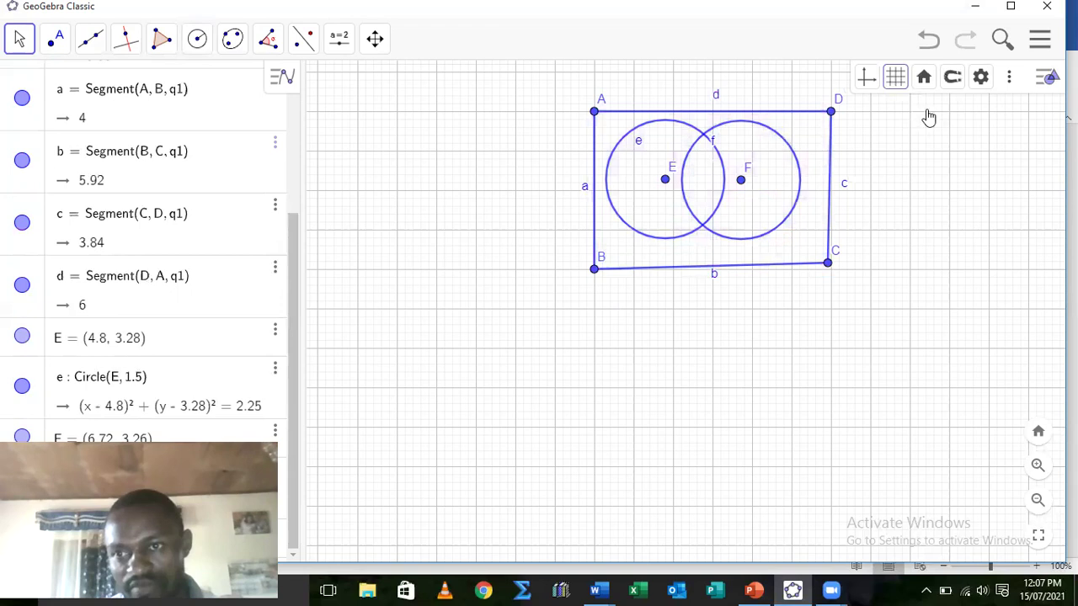
click(894, 77)
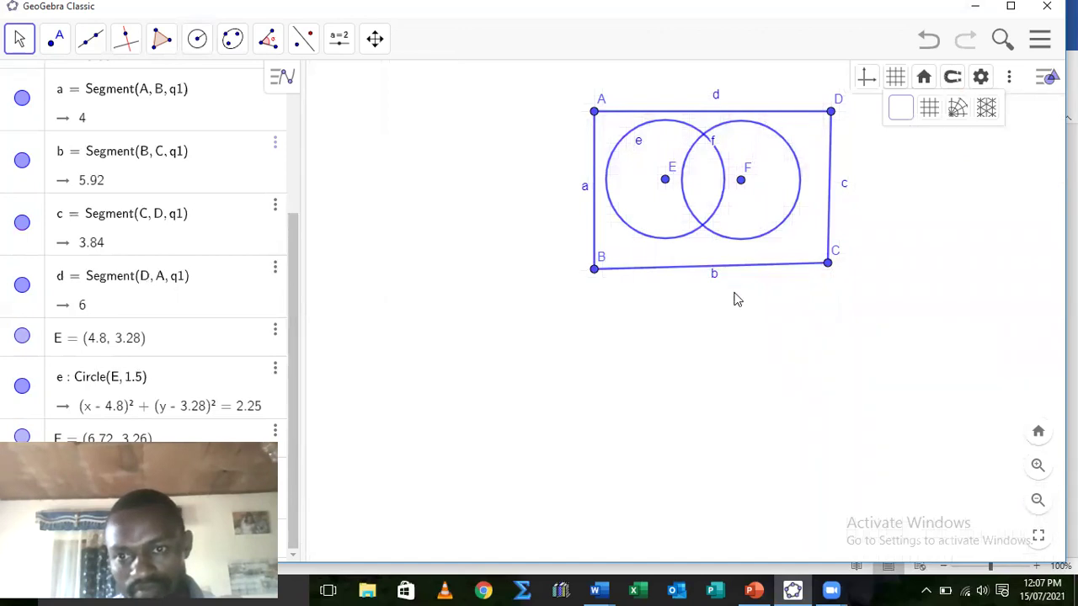
Hide the grid, pan the view, and intersect circles e and f to create G and H
click(601, 416)
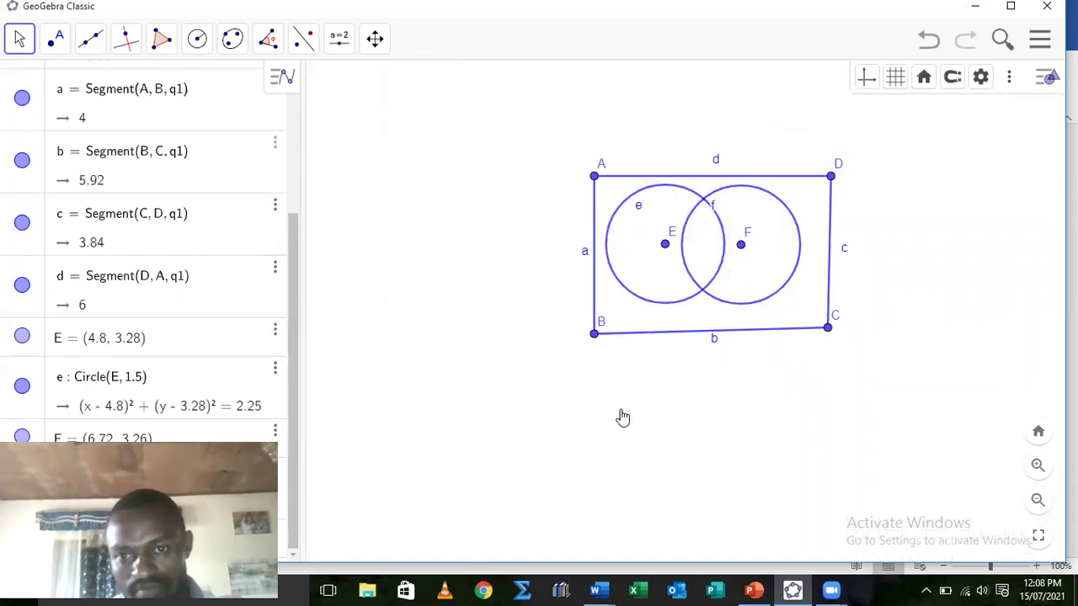
drag(646, 405, 675, 391)
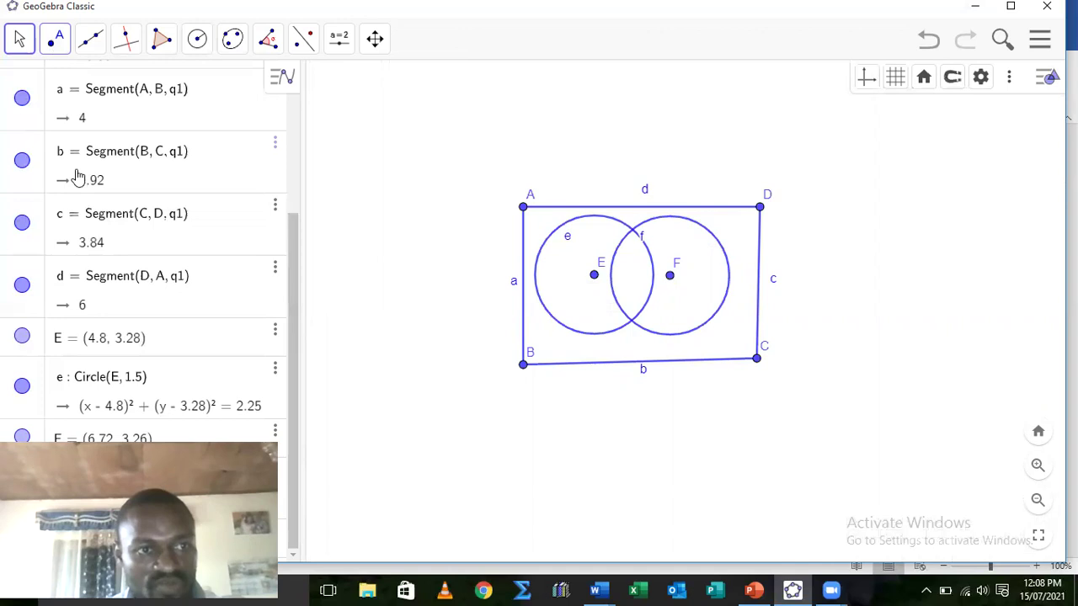
click(54, 38)
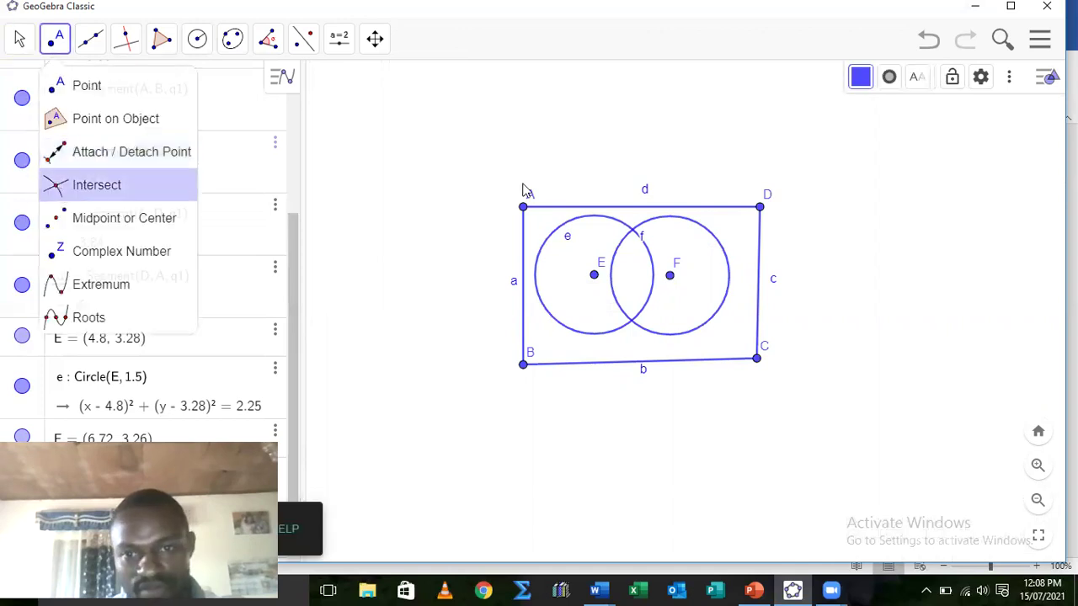
click(666, 220)
click(647, 313)
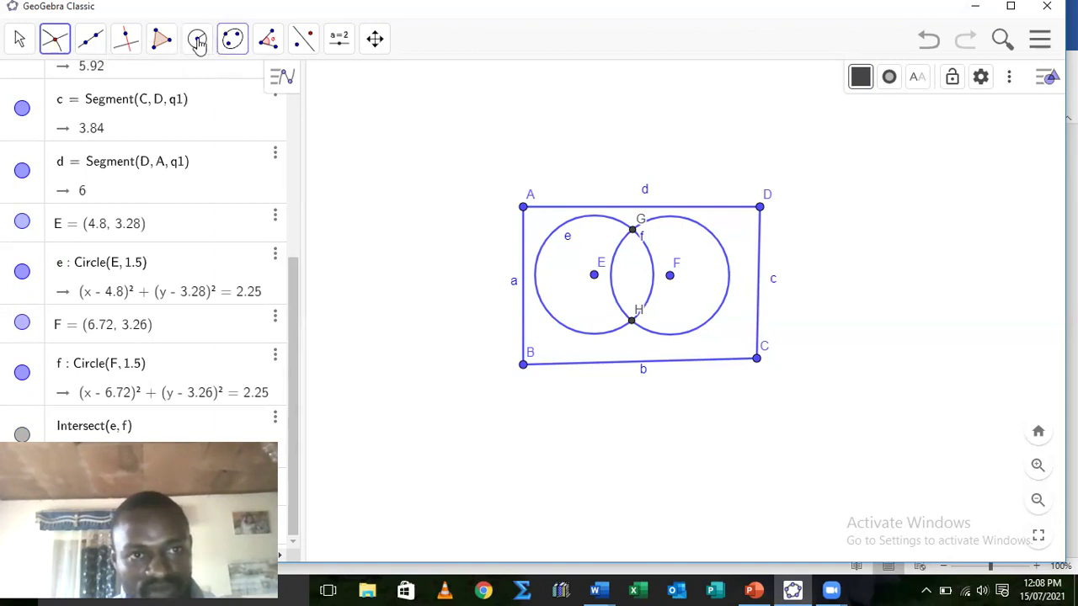
Draw circular arc g centred at E from H to G, and arc h centred at F from G to H
click(198, 42)
click(207, 187)
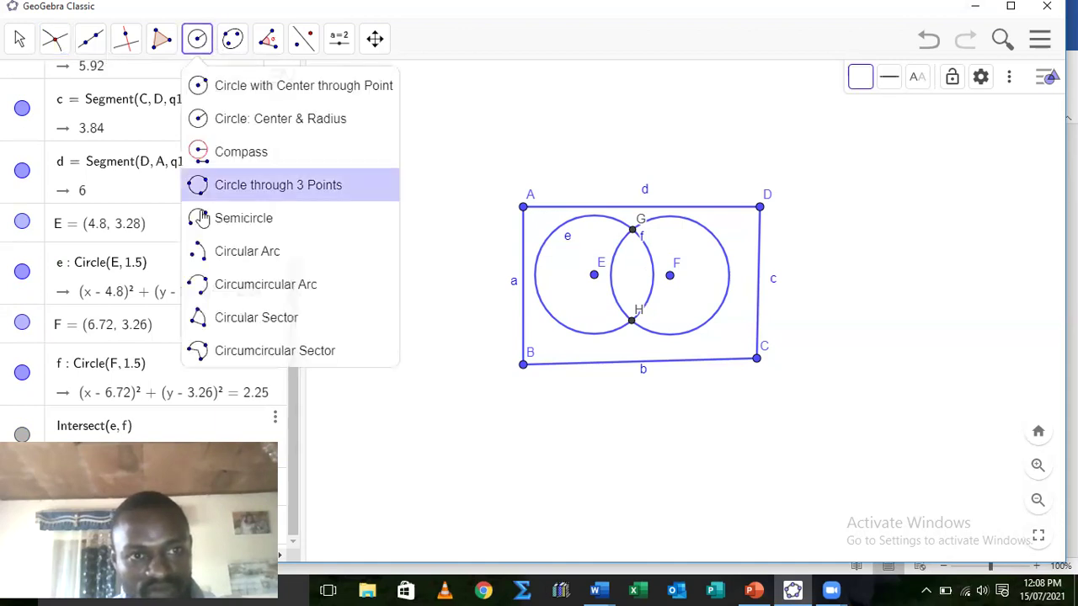
click(197, 256)
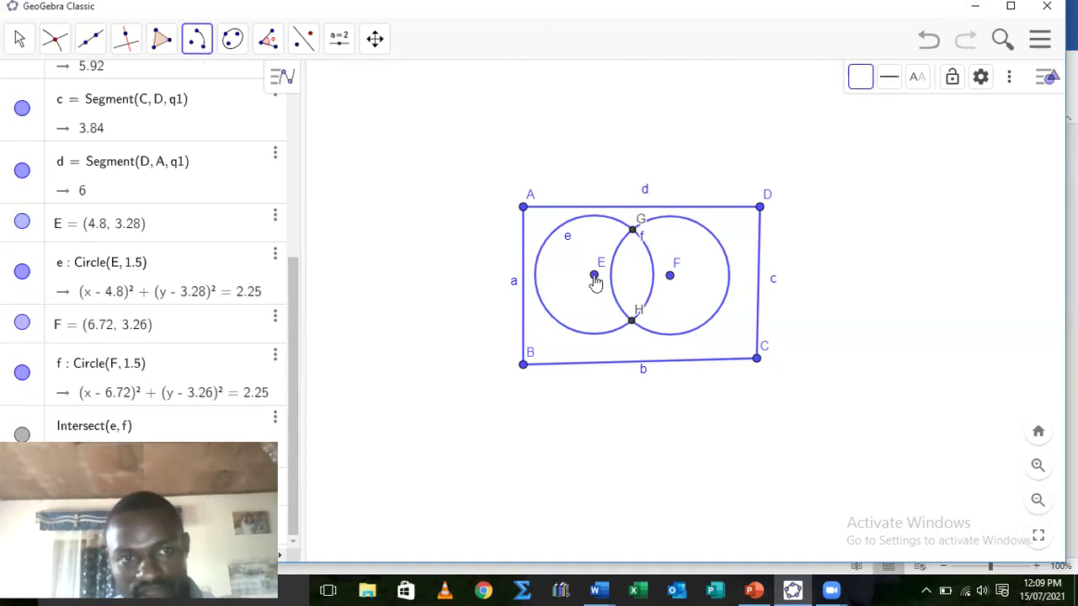
click(594, 276)
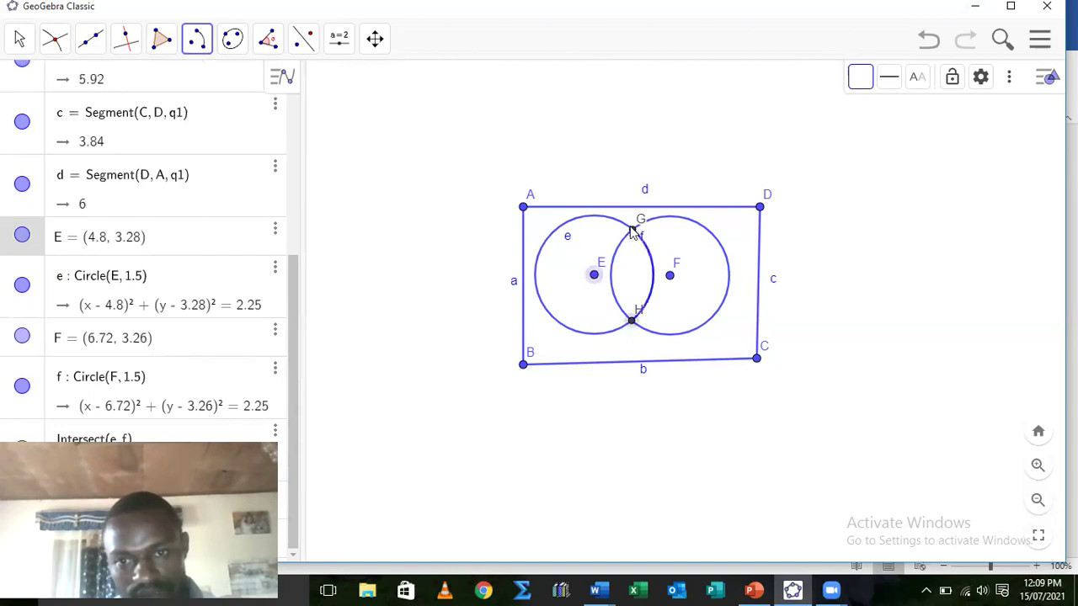
click(633, 232)
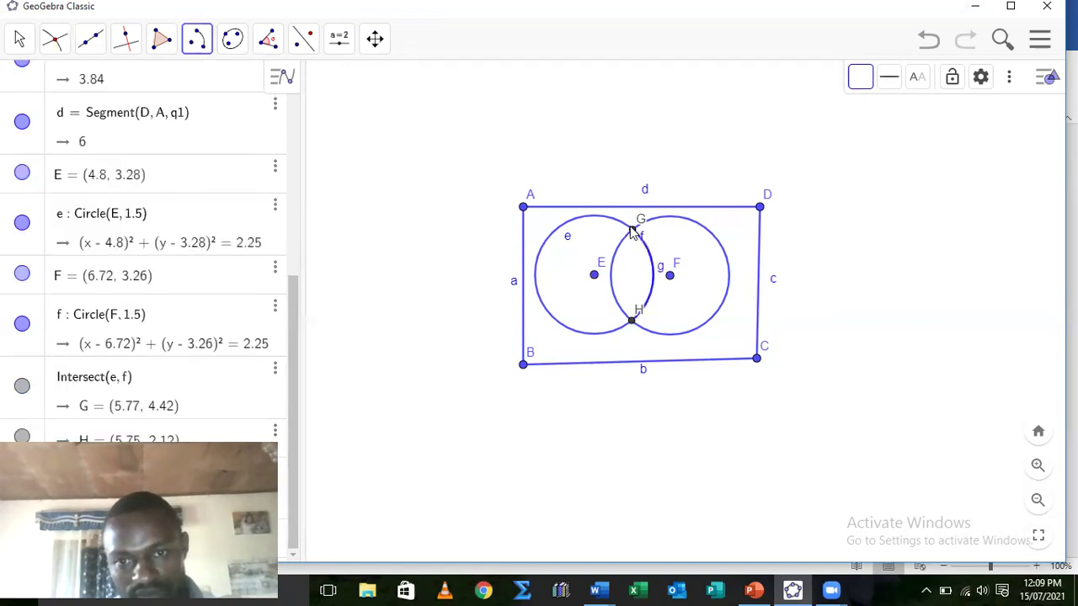
click(669, 277)
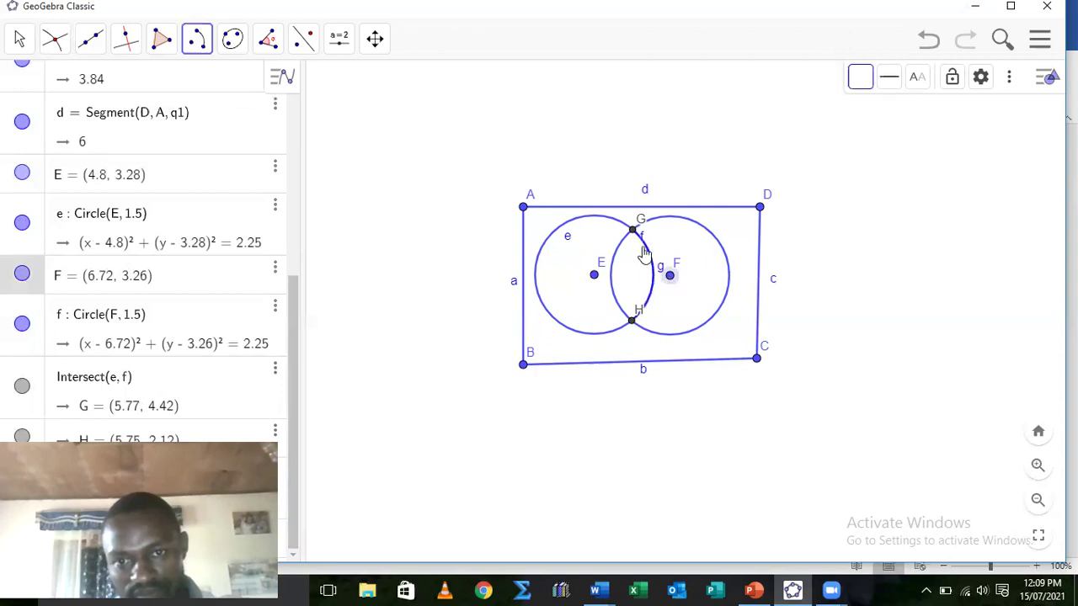
click(632, 323)
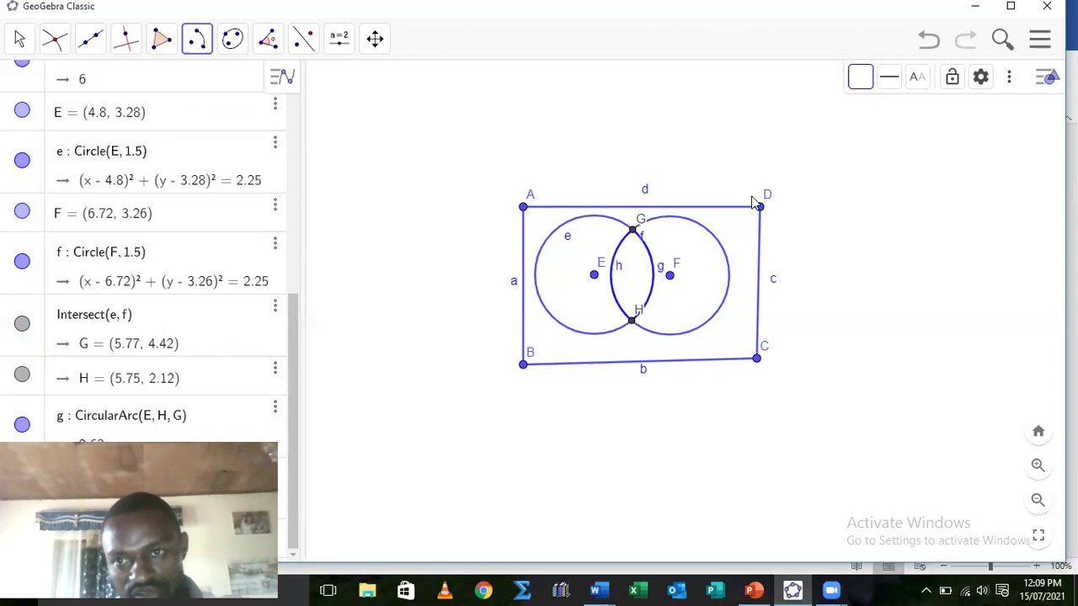
Try the arc's colour palette, zoom the view, and return to the Move tool
click(860, 81)
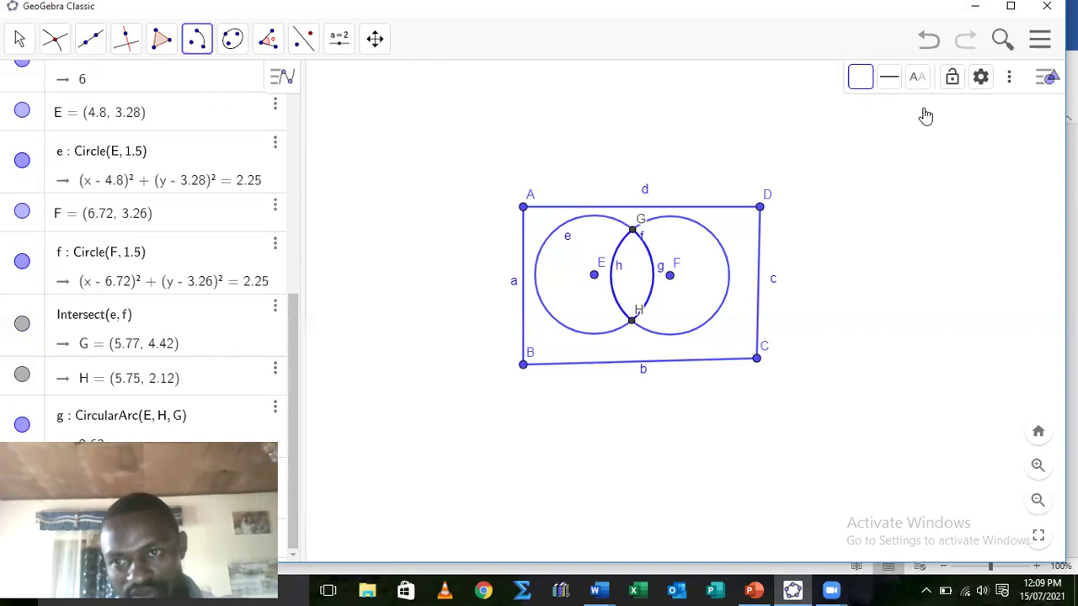
click(867, 88)
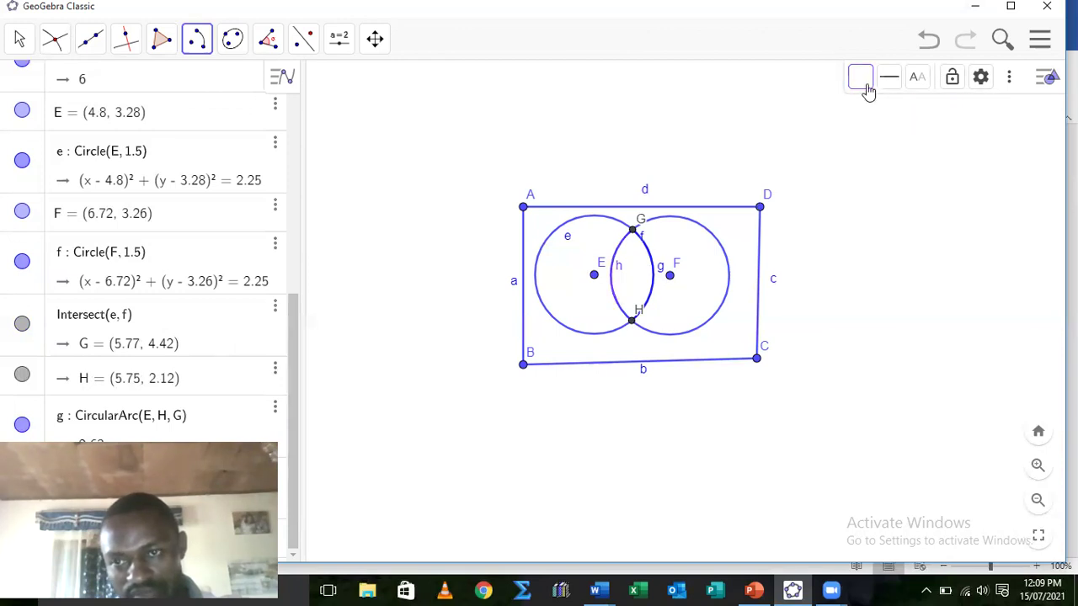
click(867, 88)
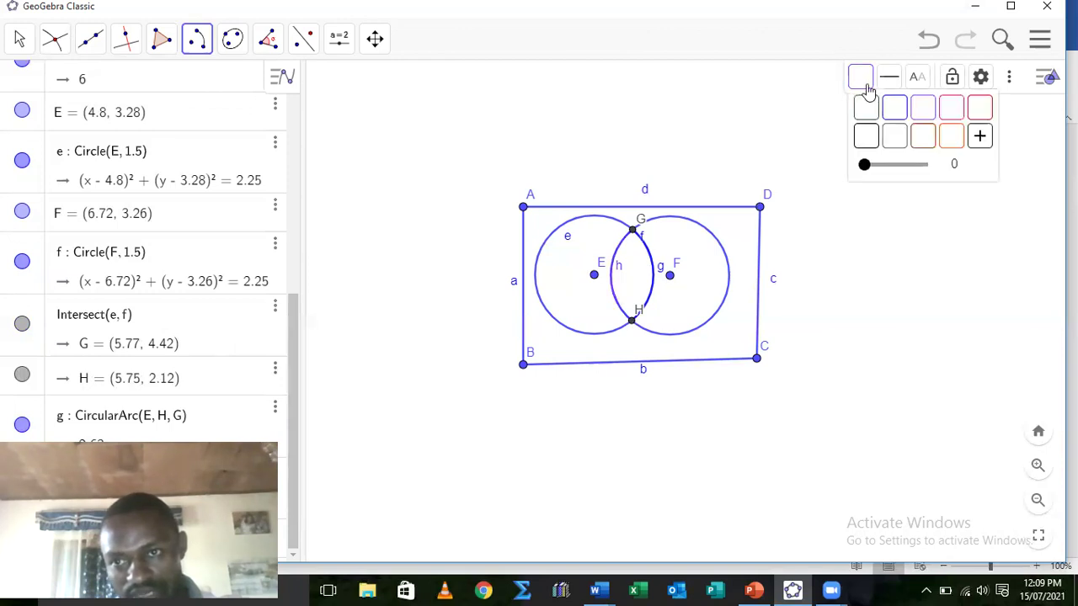
click(657, 284)
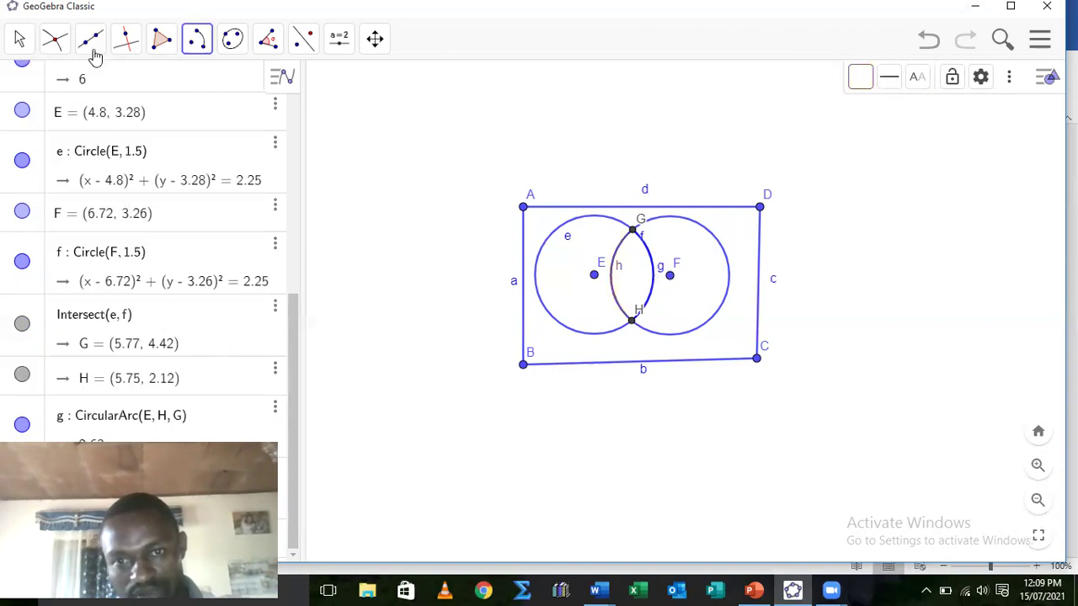
scroll(93, 59, down, 1)
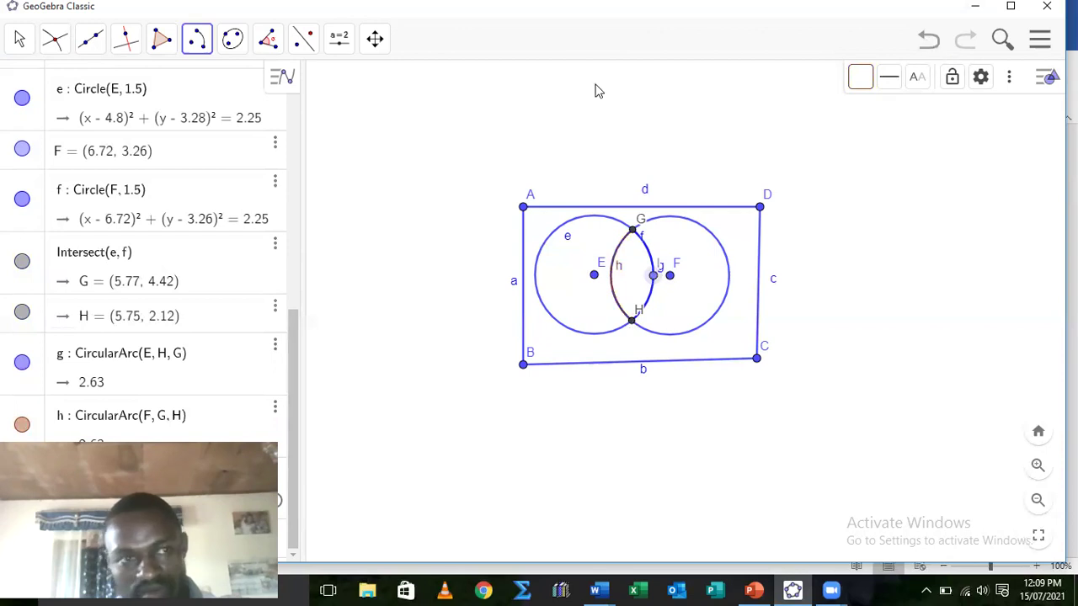
click(21, 42)
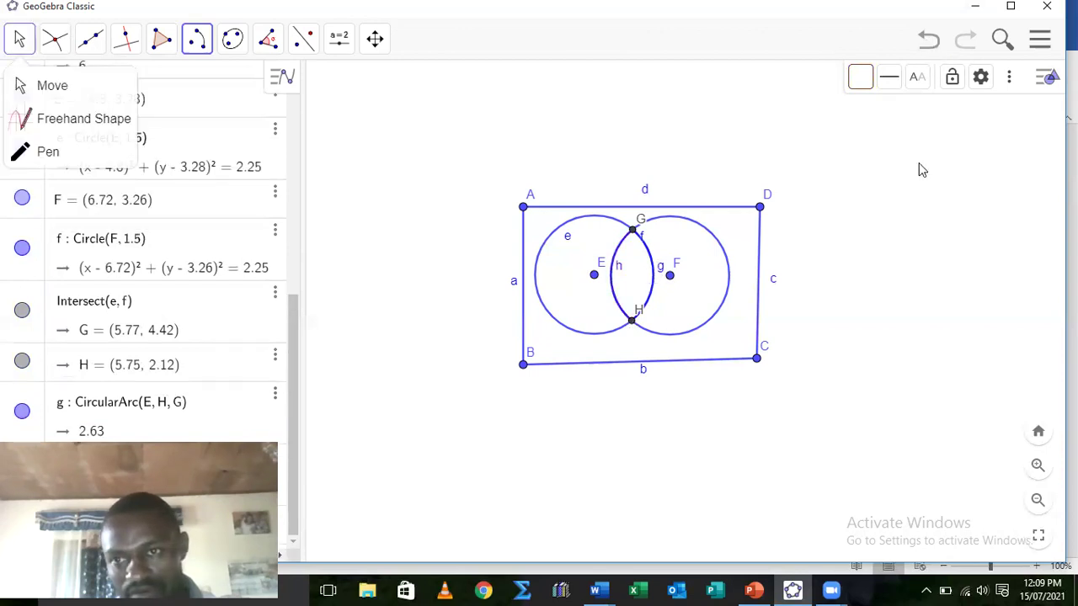
click(303, 39)
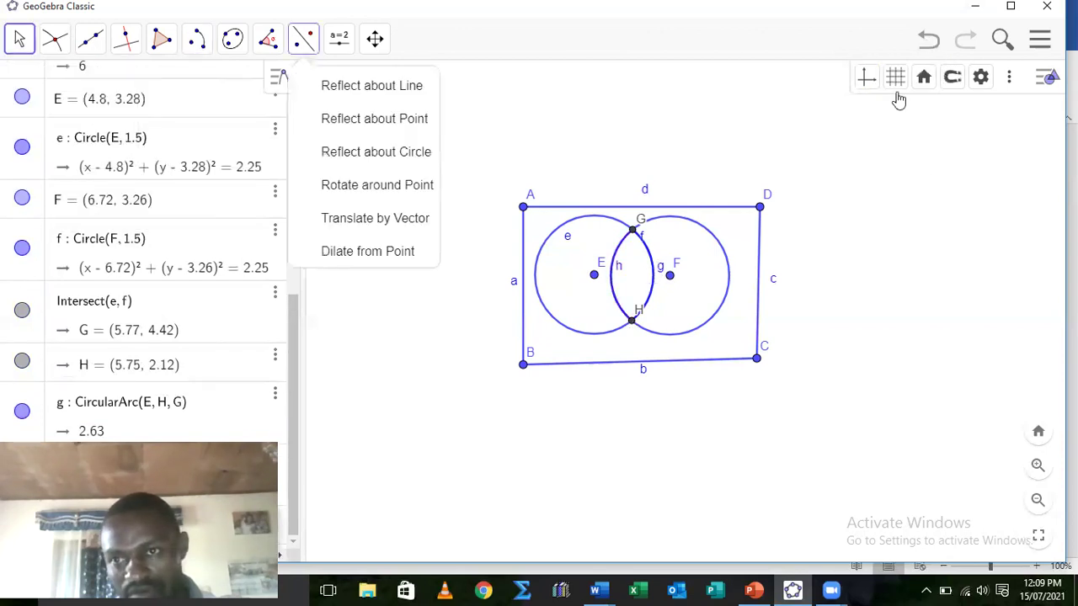
Recolour the lens arcs orange-brown using the style bar colour palette
click(657, 280)
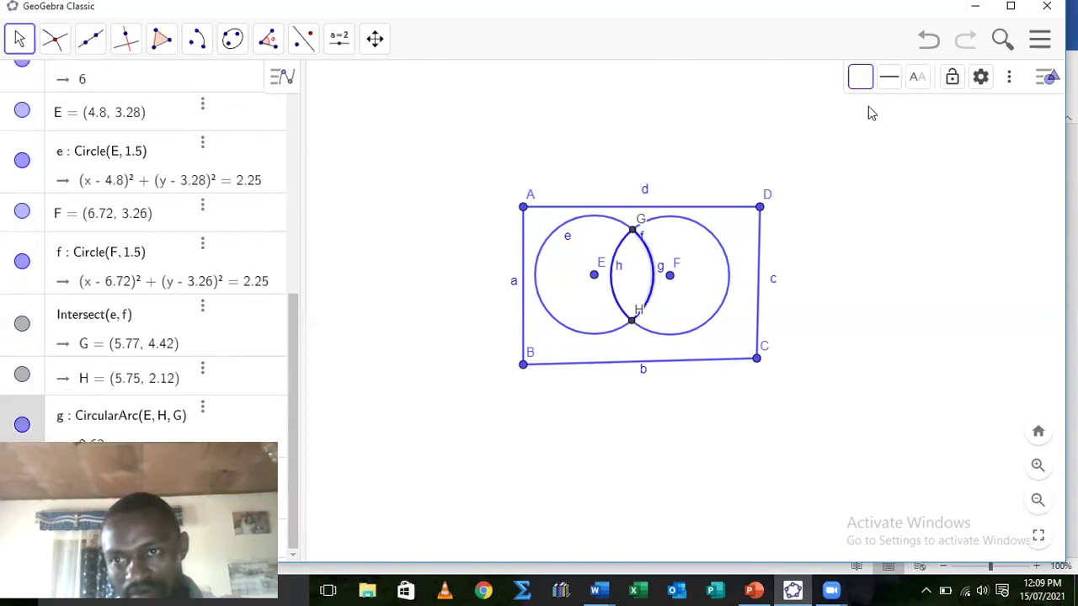
click(881, 74)
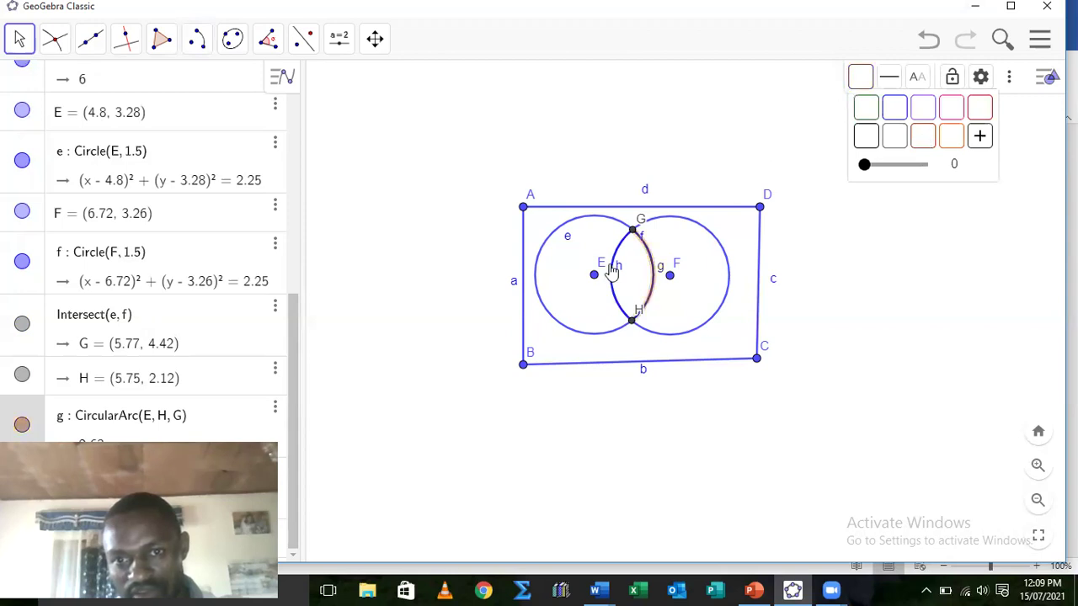
key(Escape)
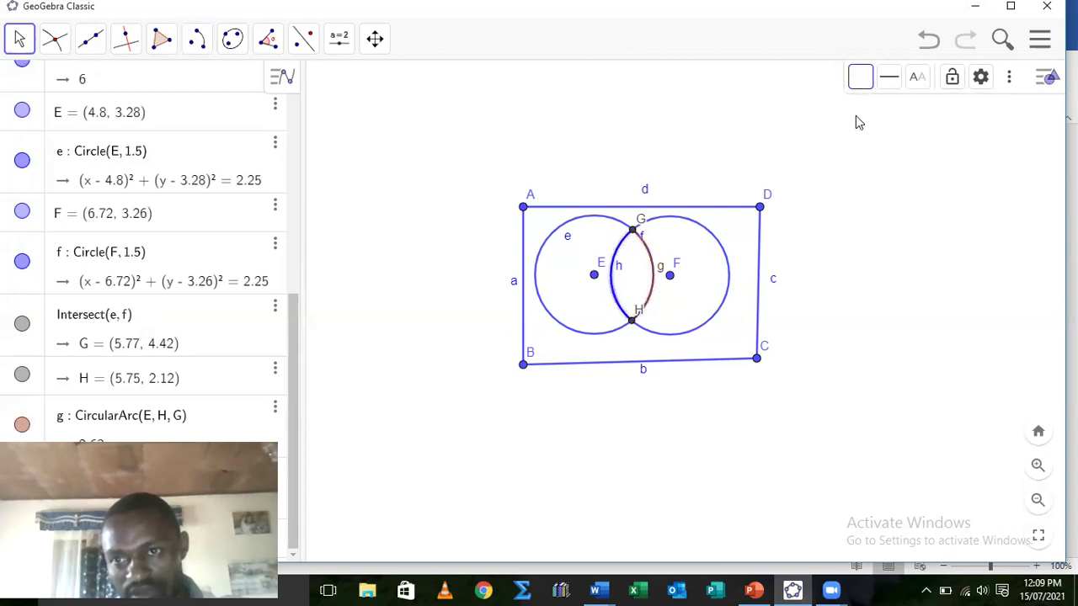
click(862, 81)
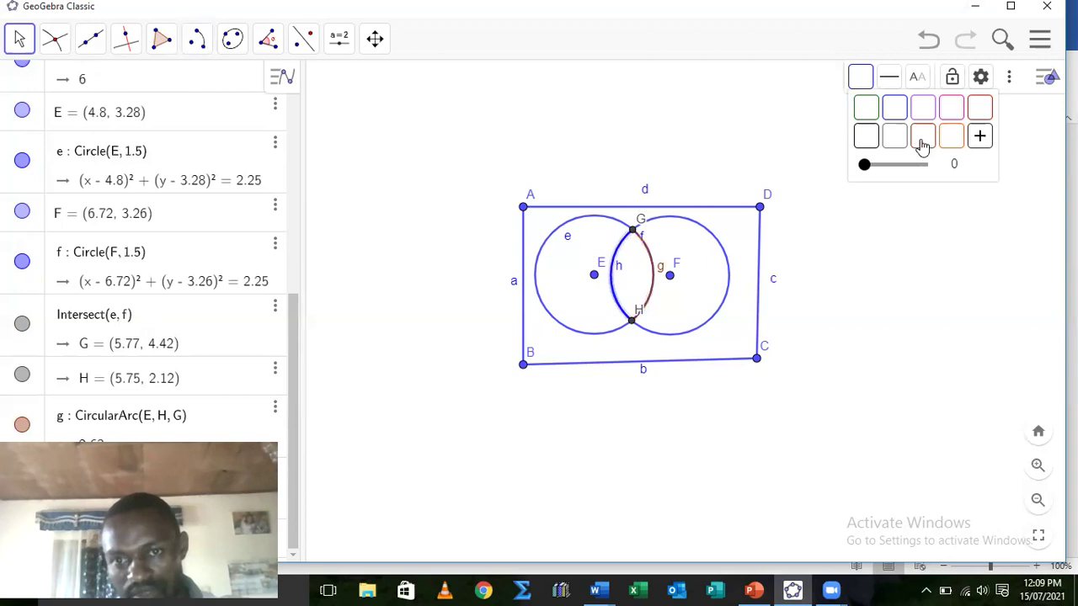
click(922, 141)
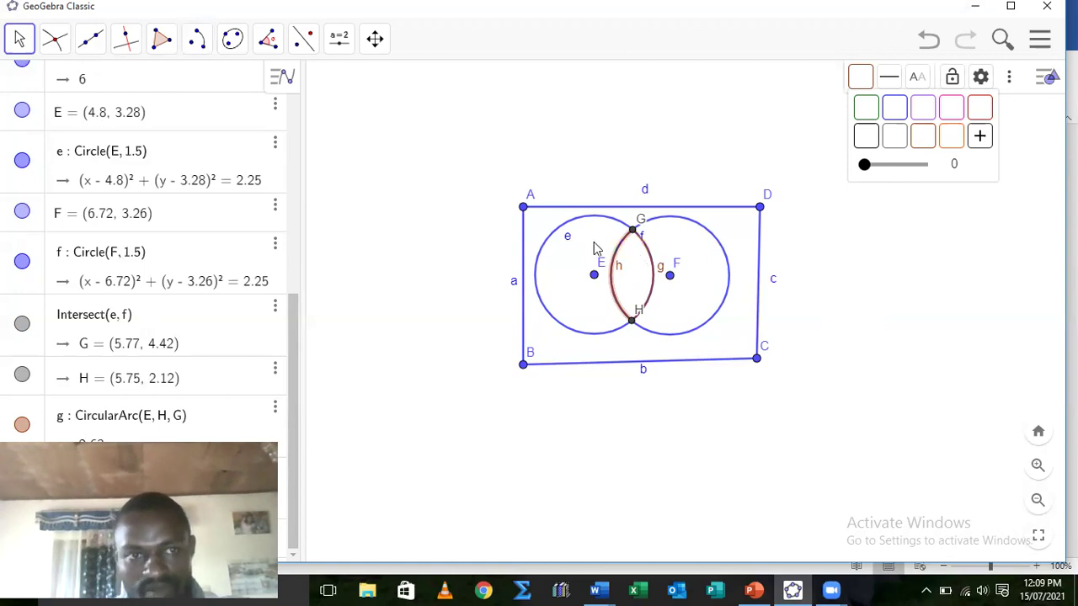
click(655, 283)
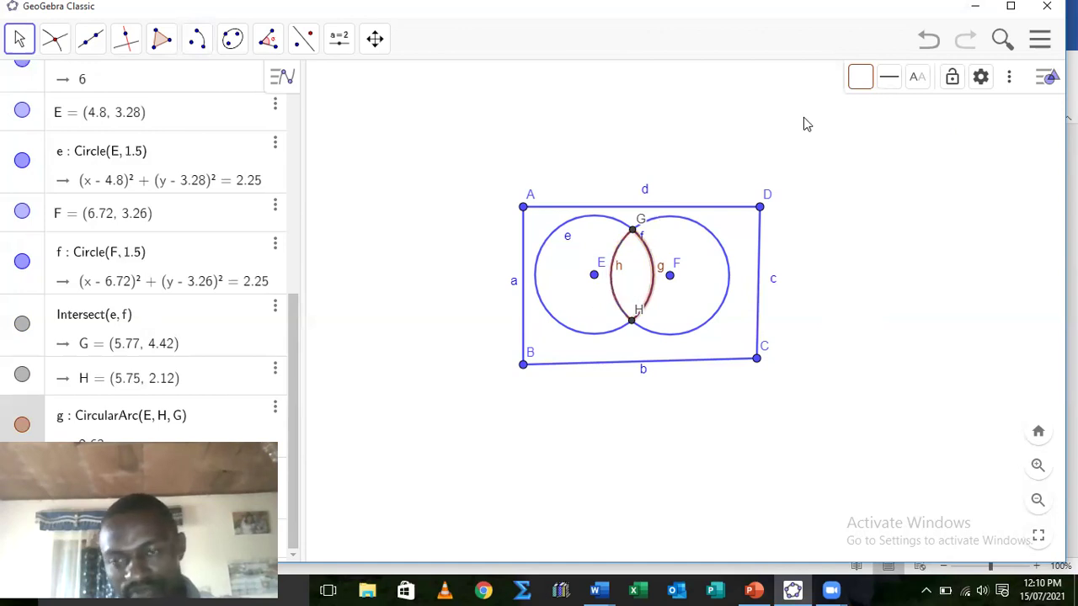
click(863, 84)
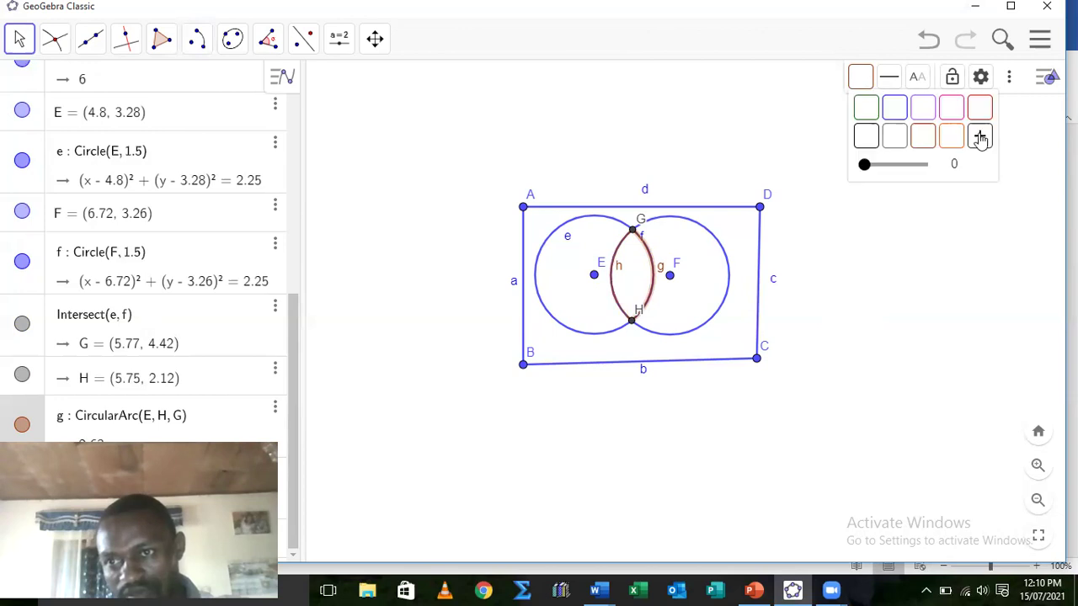
Fill the first half of the lens with hatching at spacing 5
click(980, 139)
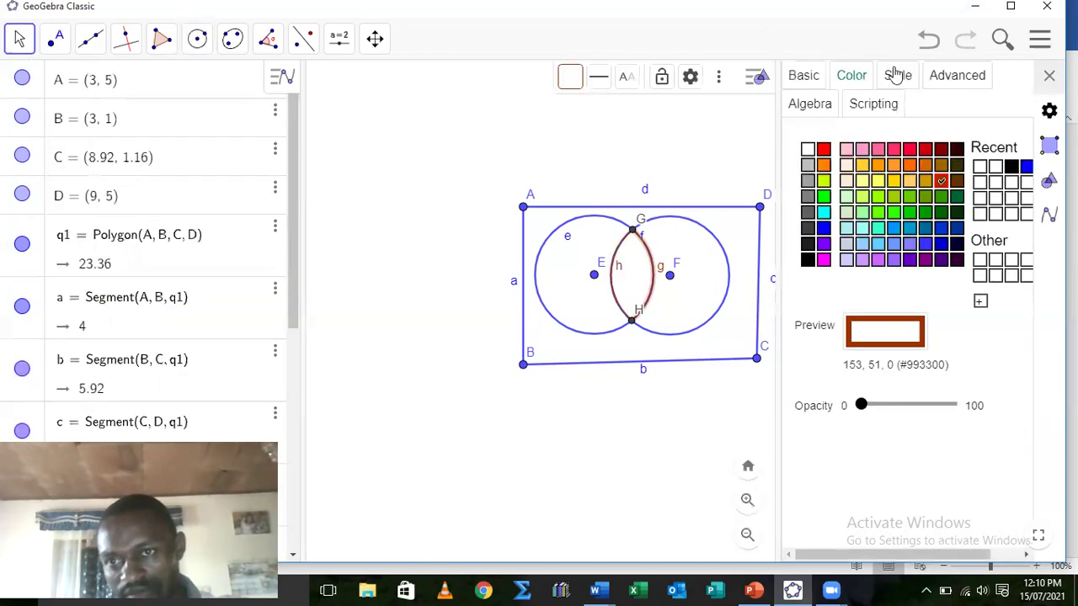
click(896, 75)
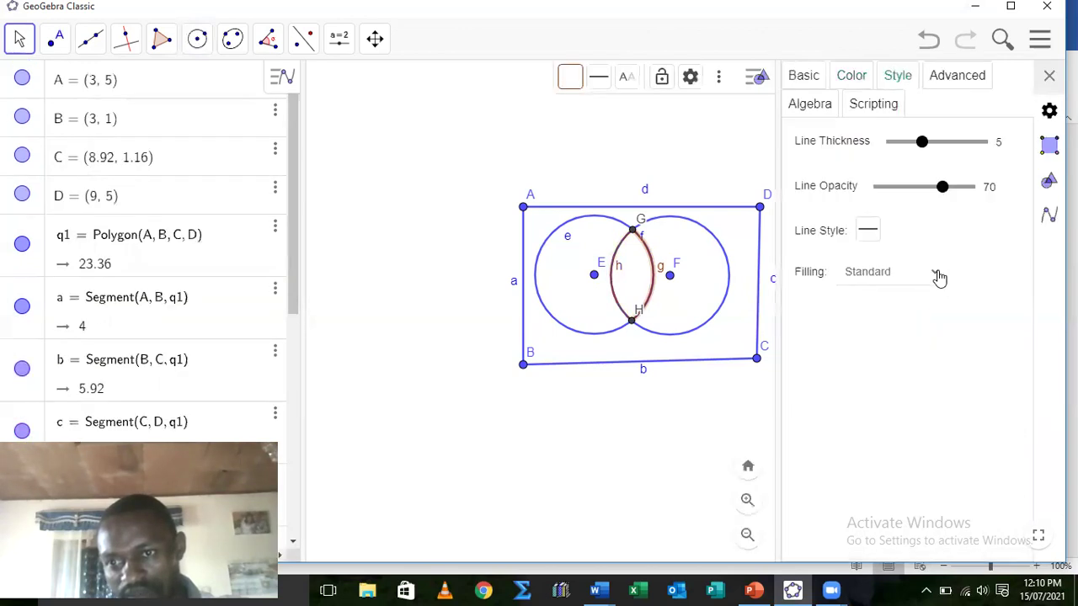
click(938, 278)
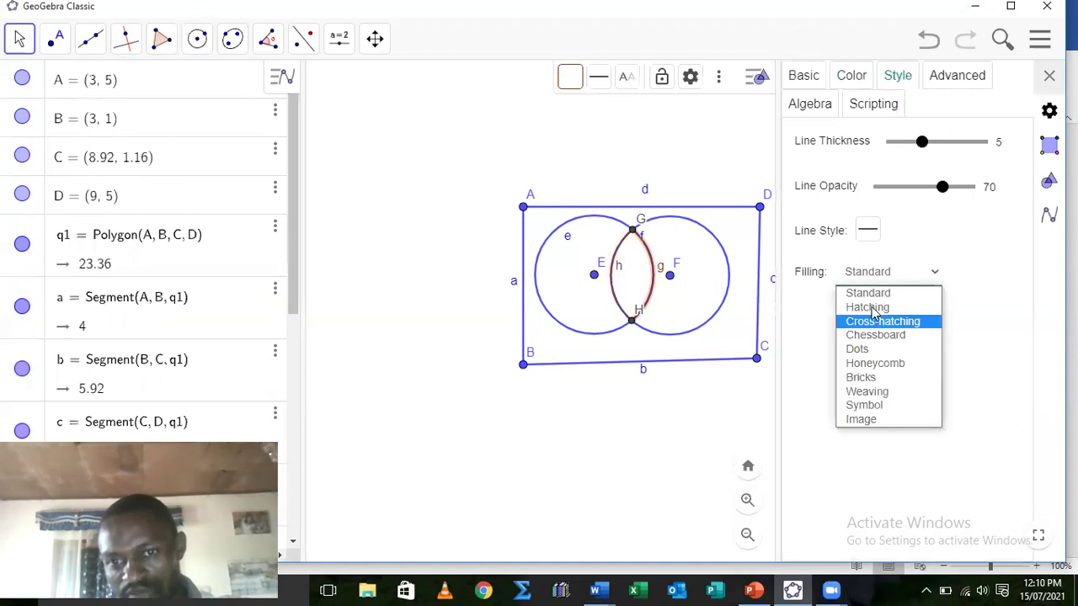
click(868, 308)
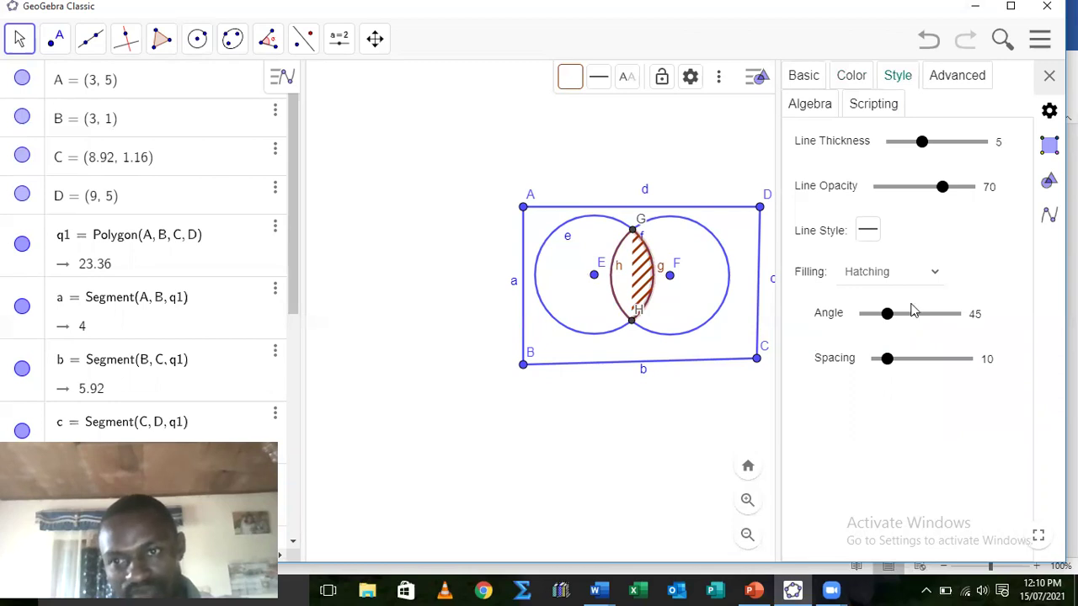
drag(888, 360, 851, 378)
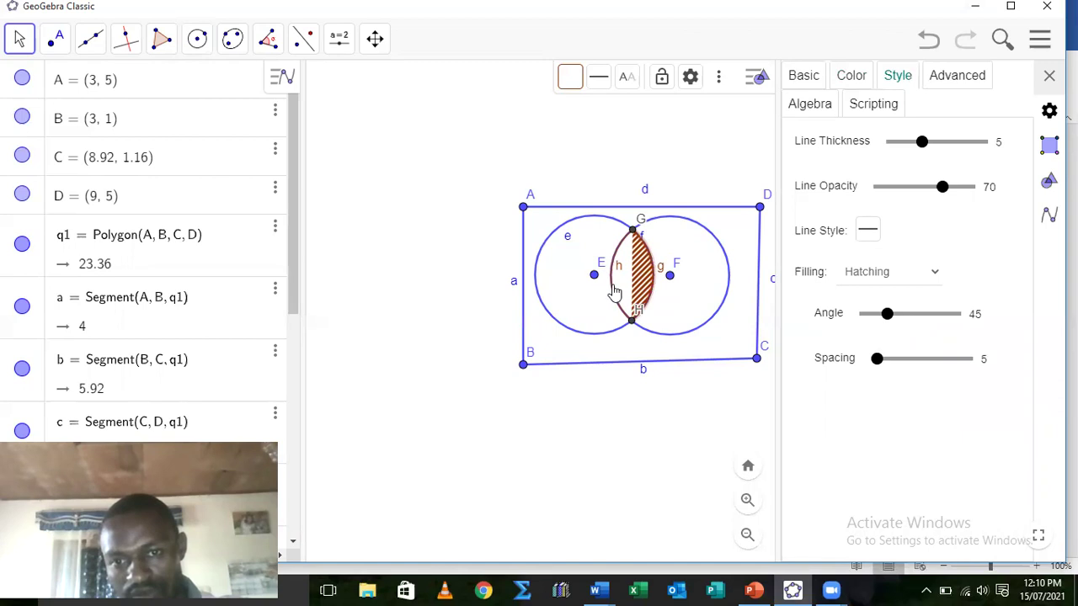
Hatch the left half of the lens as well, also at spacing 5
click(931, 271)
click(956, 286)
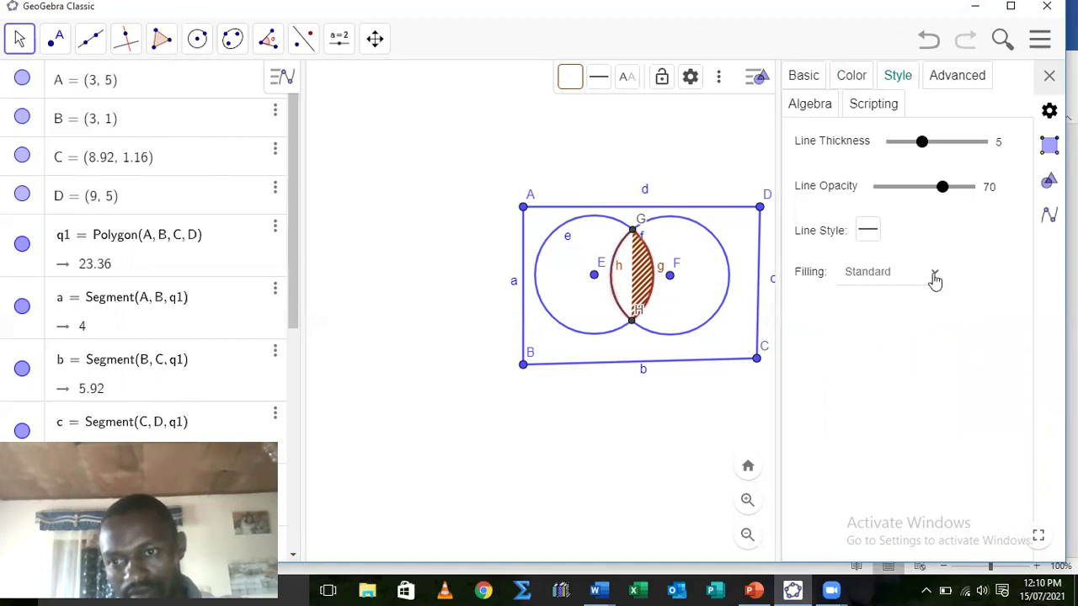
click(931, 283)
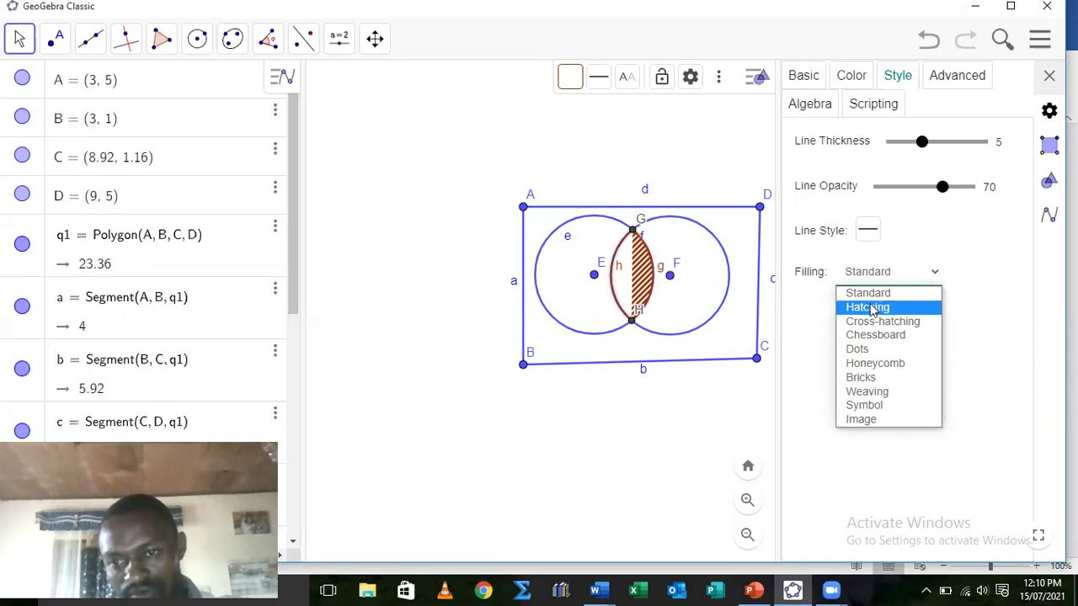
click(872, 308)
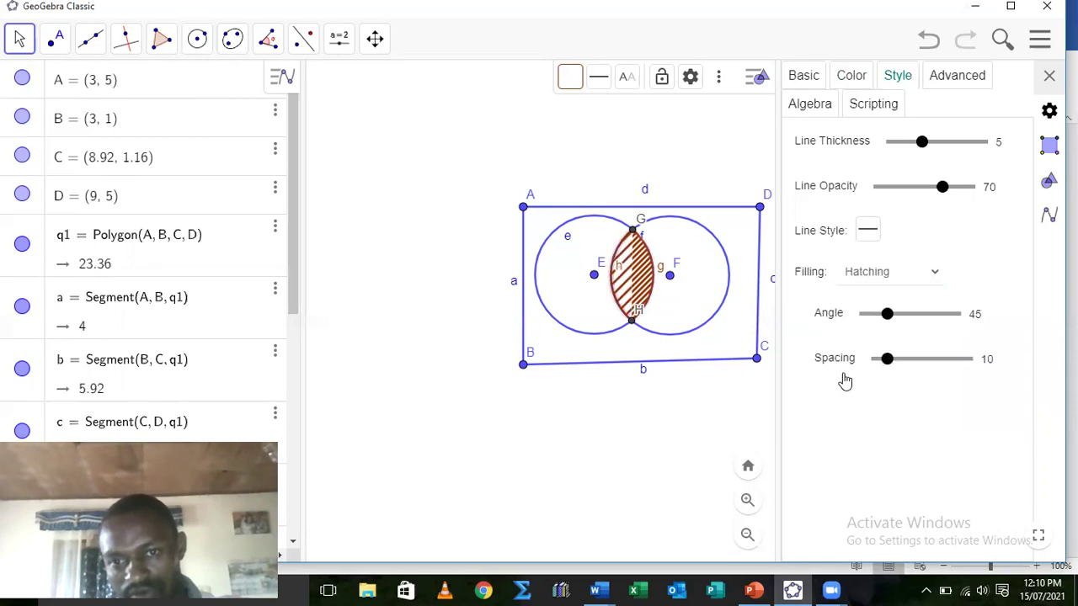
drag(844, 381, 846, 379)
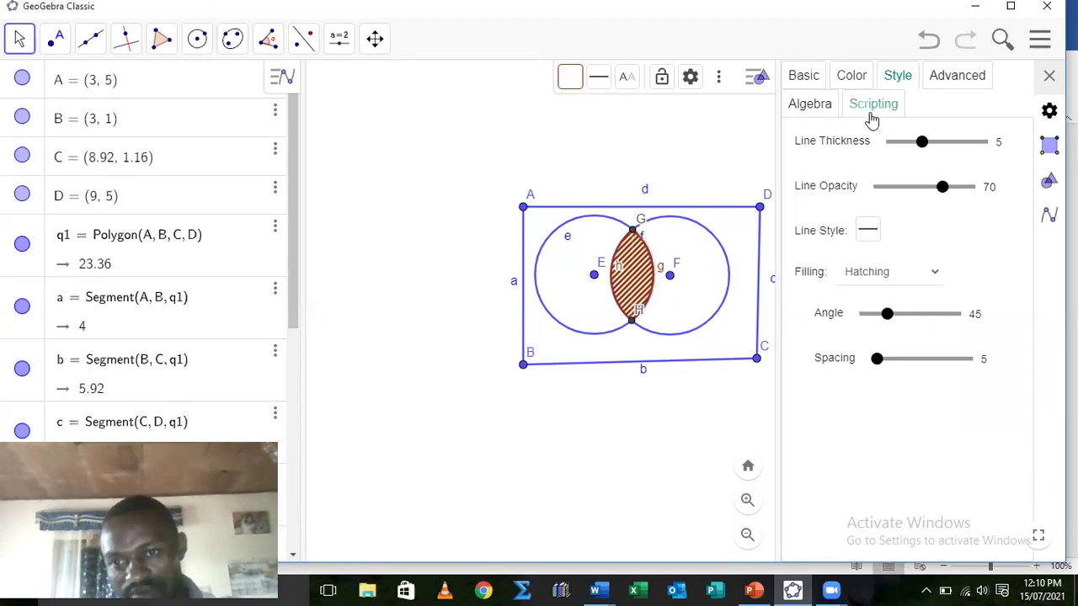
Colour both hatched lens halves blue and close the Object Properties panel
click(851, 75)
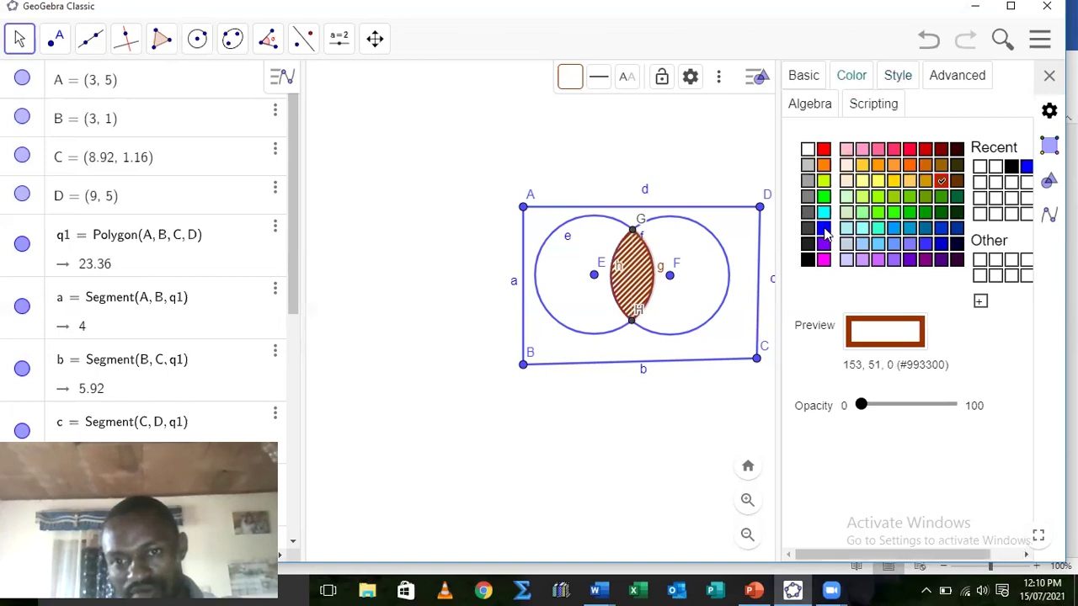
click(824, 229)
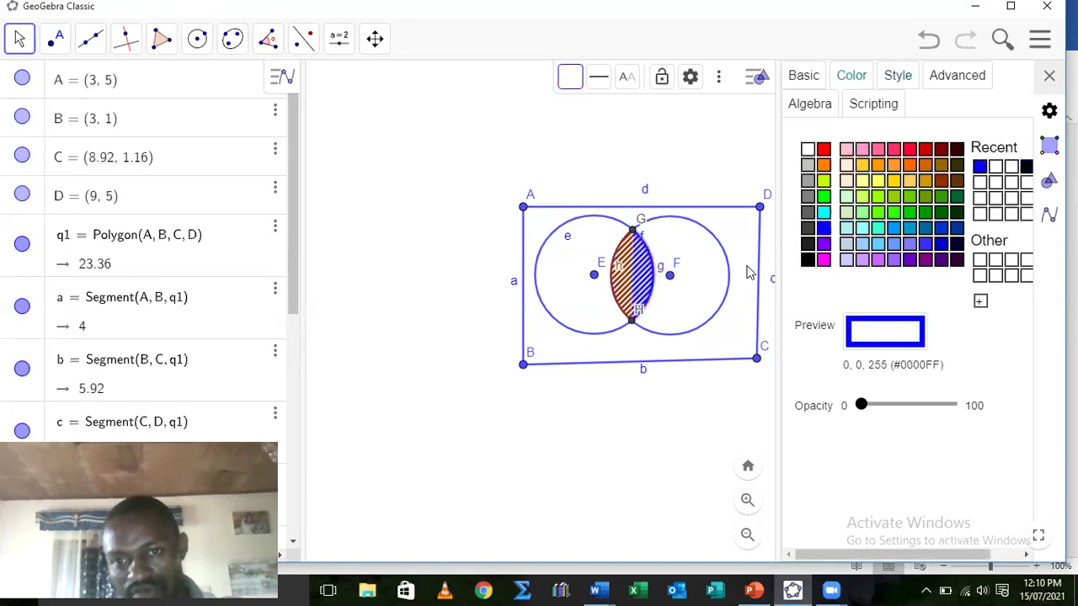
click(615, 299)
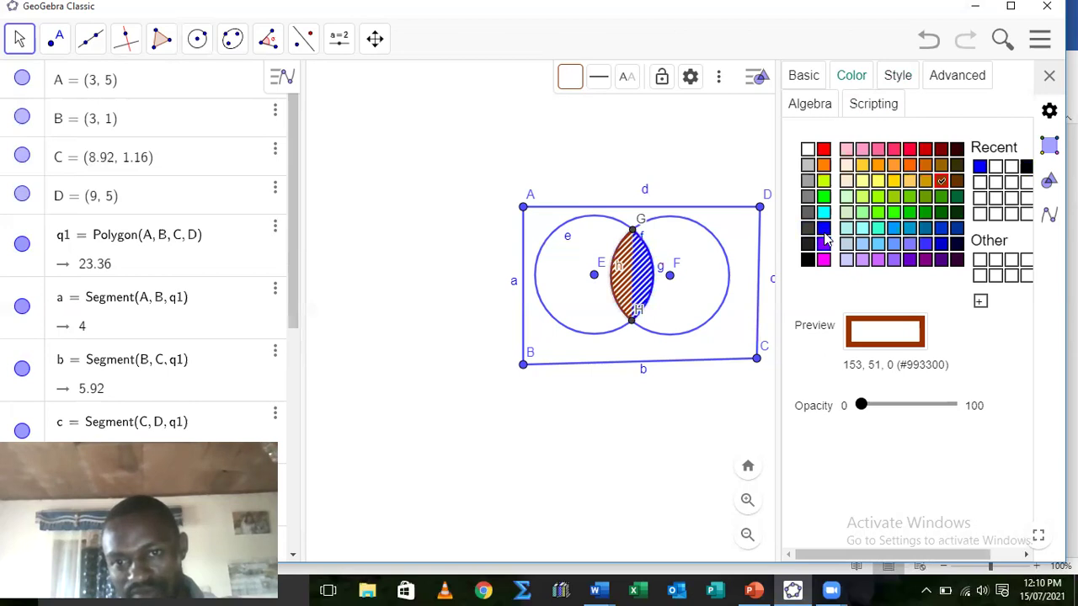
click(823, 233)
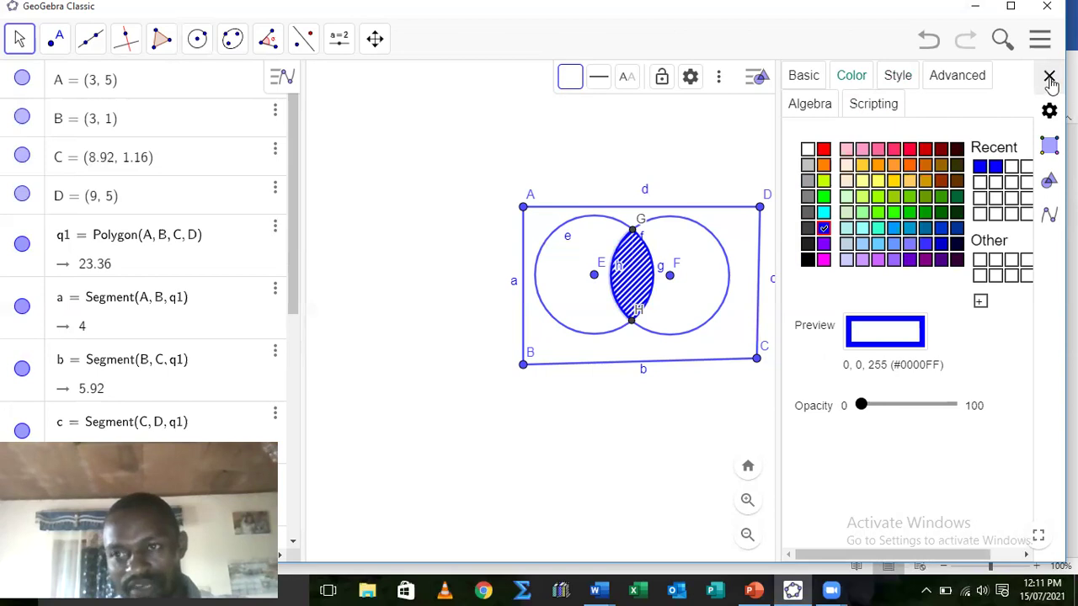
click(1049, 77)
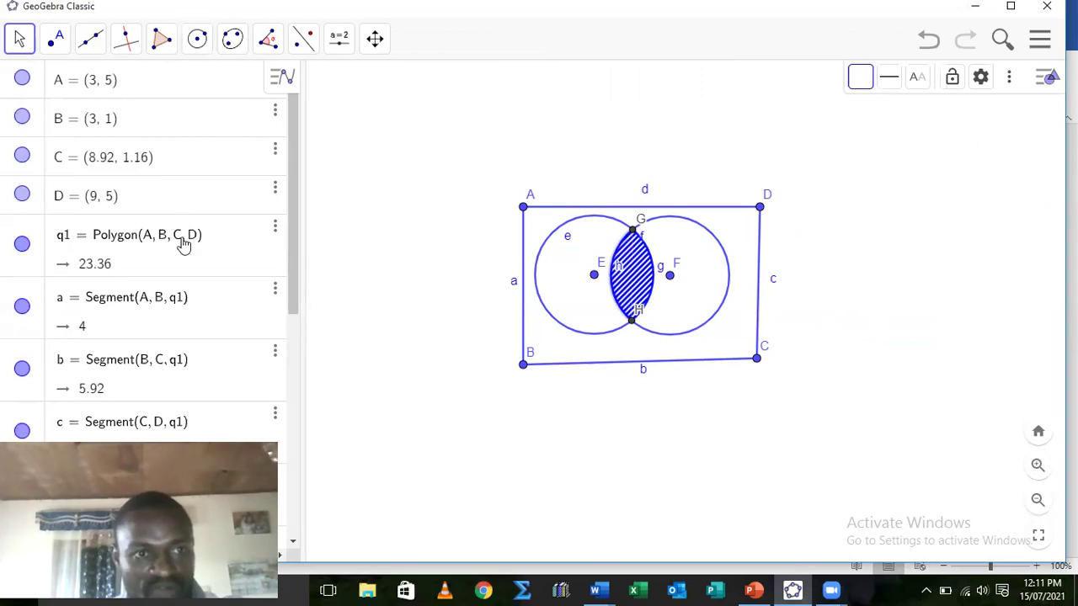
Hide the rectangle's corner points A, B, C and D from the Algebra view
scroll(180, 244, down, 3)
scroll(180, 278, down, 3)
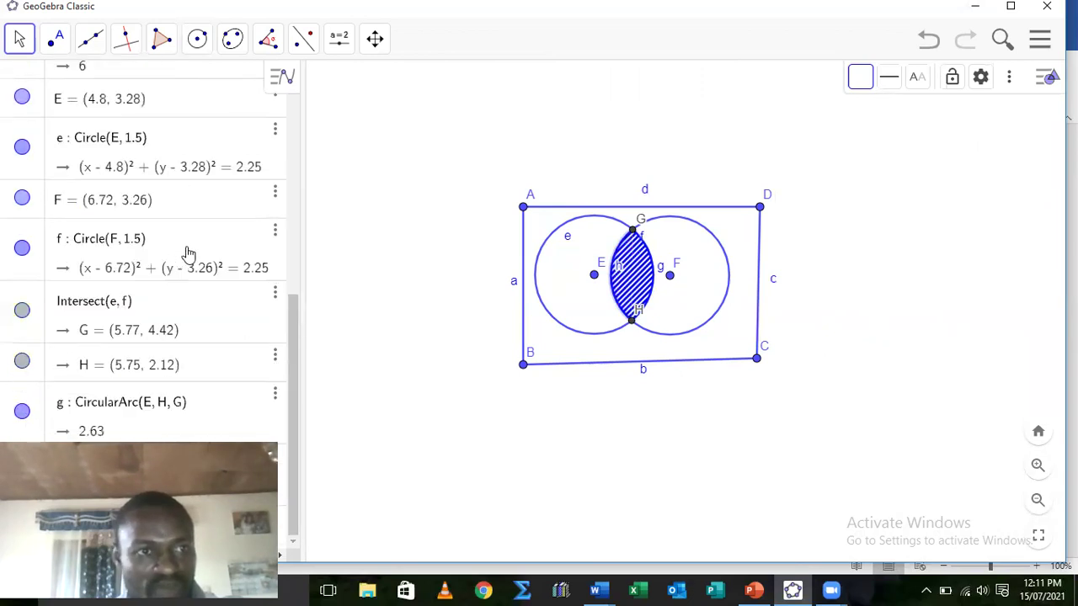
scroll(176, 244, up, 6)
click(22, 79)
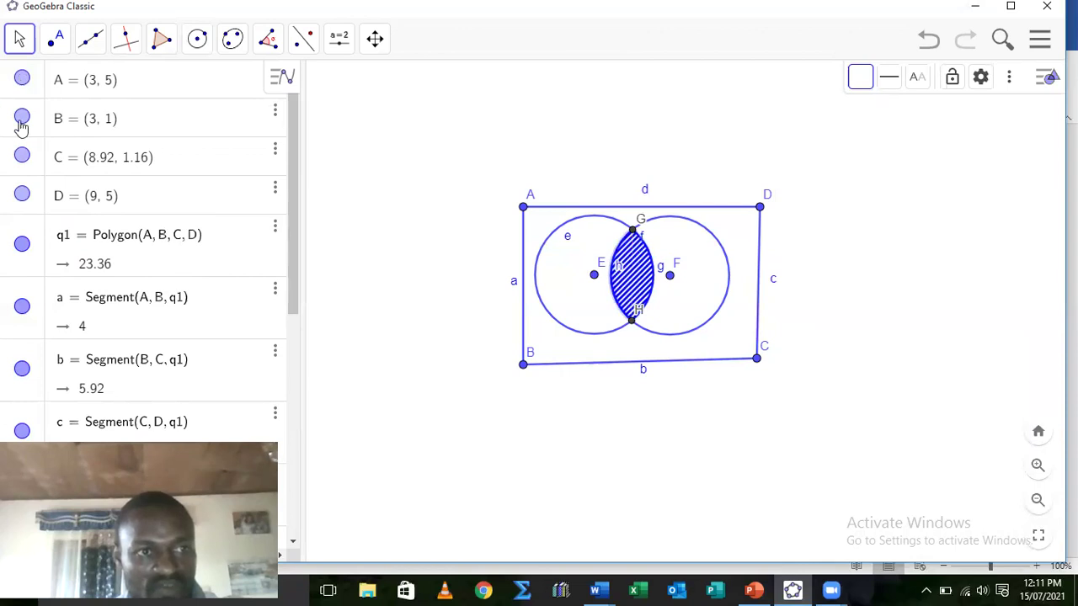
click(22, 116)
click(22, 157)
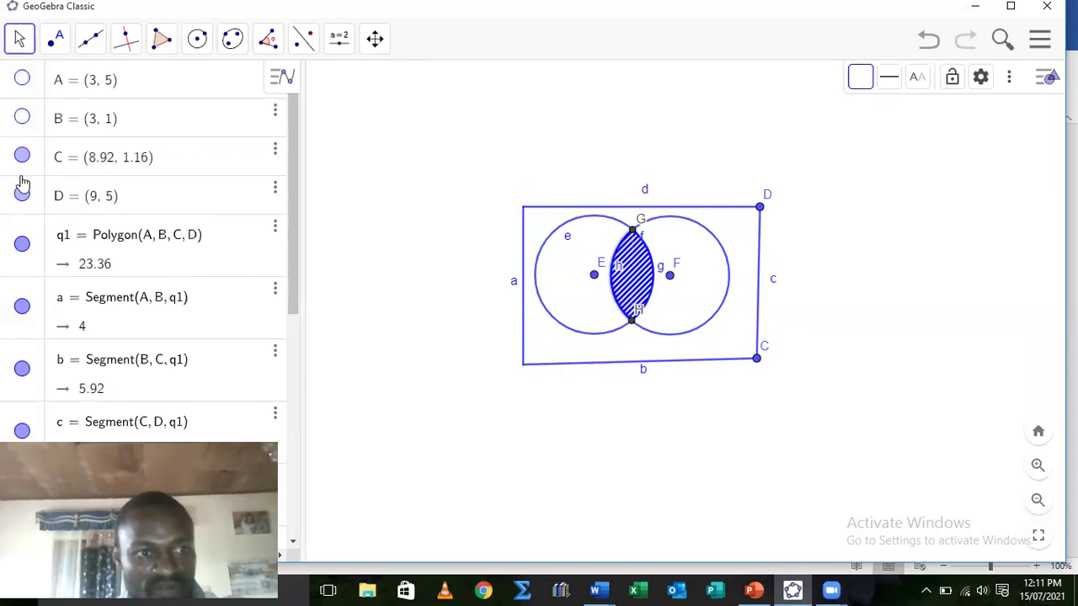
click(22, 195)
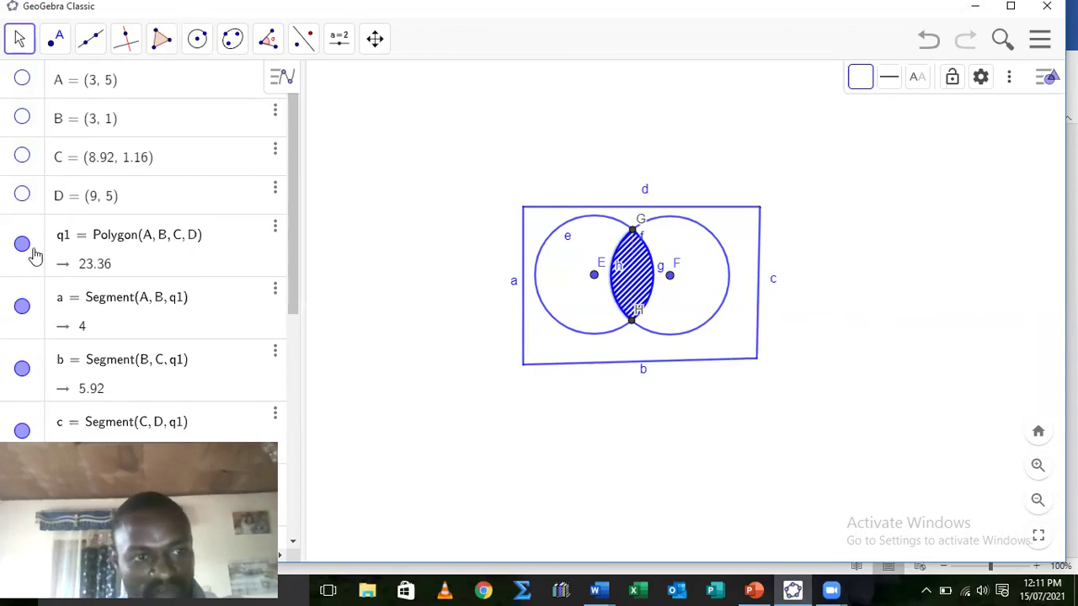
Hide the name label of rectangle side b, leaving q1 and segment a unchanged
right_click(33, 252)
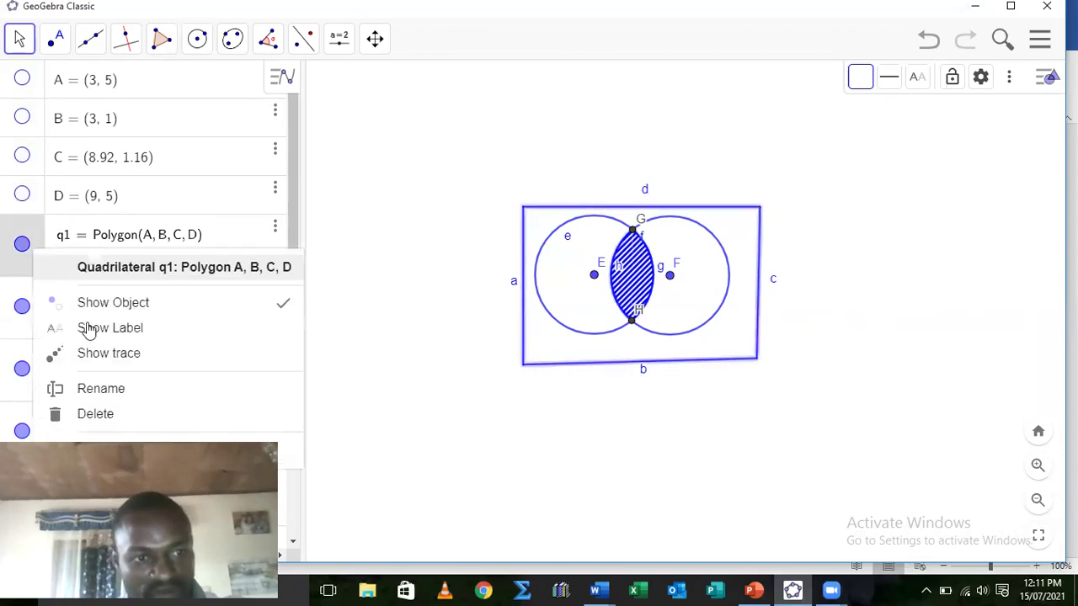
click(40, 302)
right_click(63, 322)
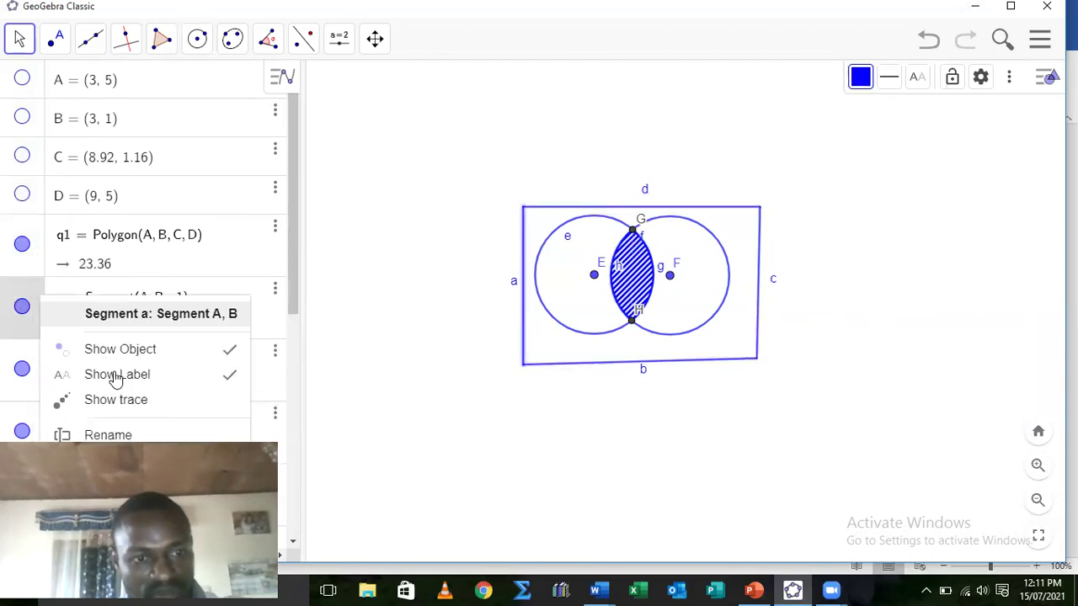
click(24, 374)
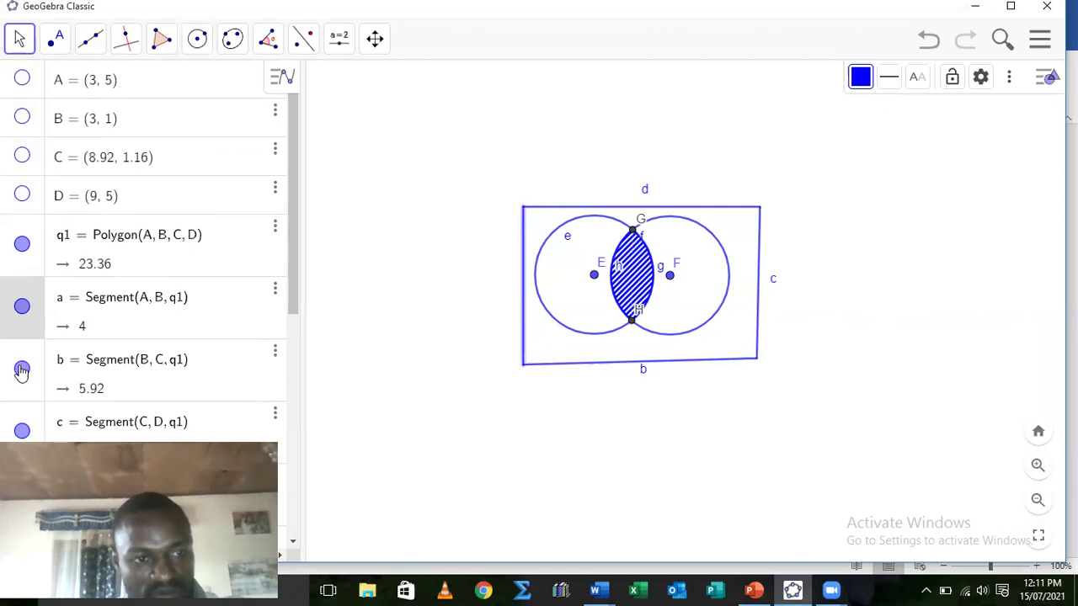
click(21, 369)
click(22, 368)
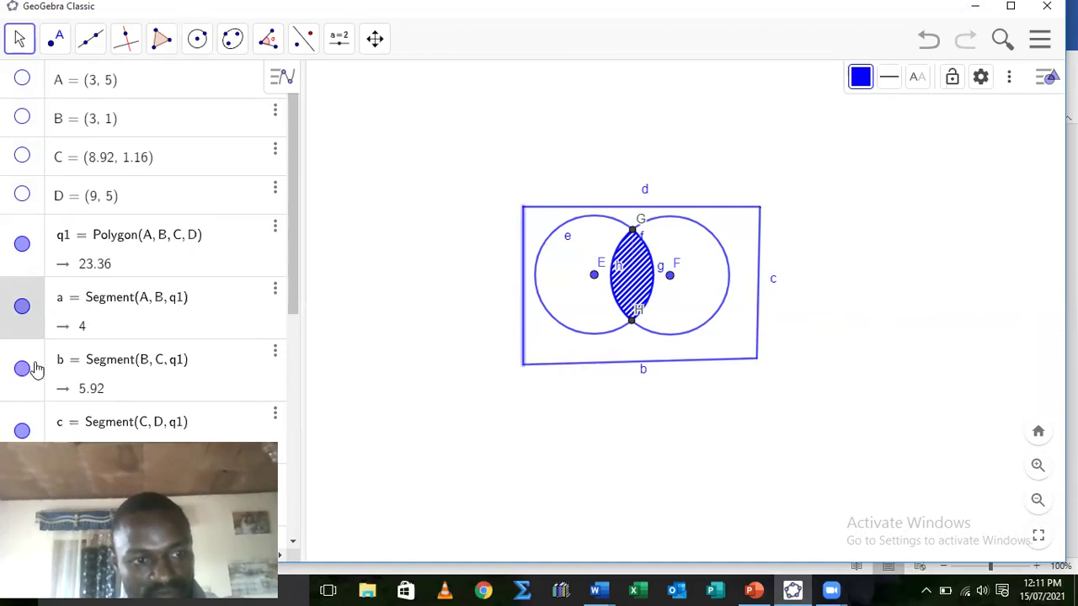
right_click(84, 394)
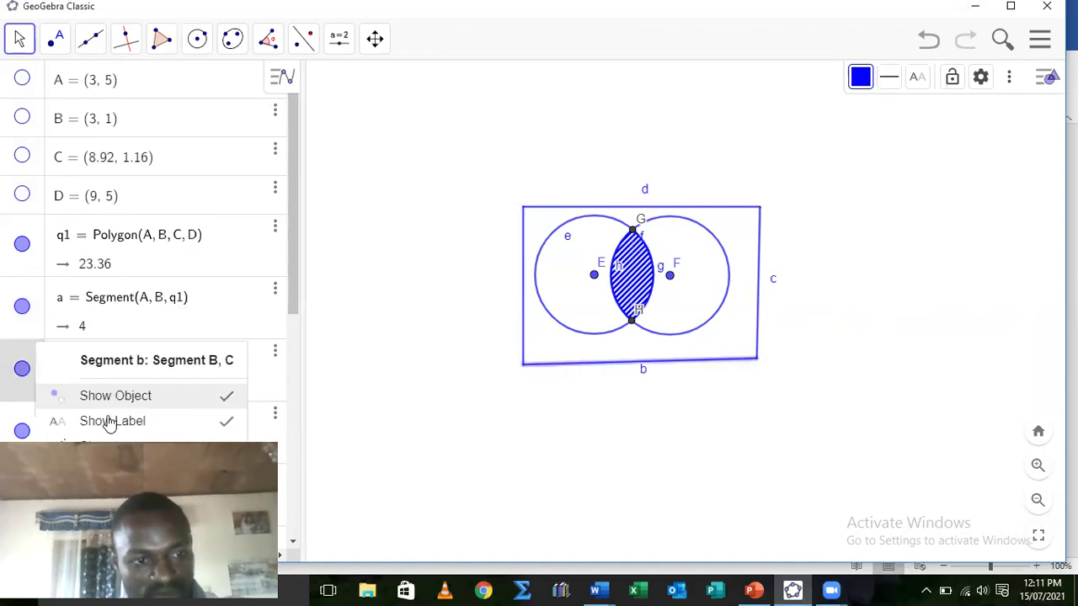
click(121, 360)
Hide the labels of segments c and d and point E
scroll(42, 252, down, 3)
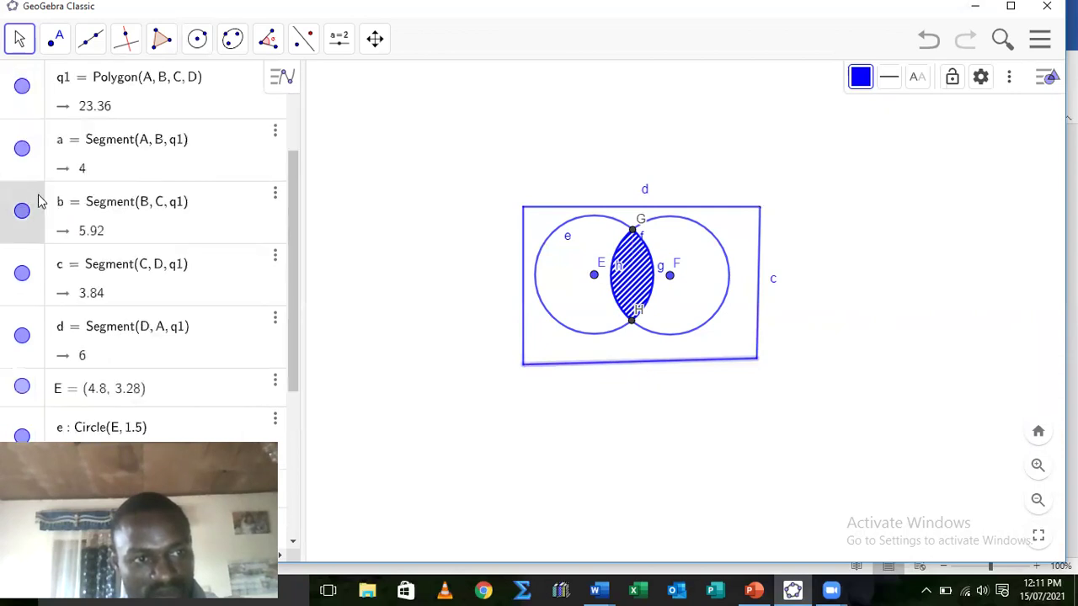
scroll(76, 228, down, 2)
right_click(128, 278)
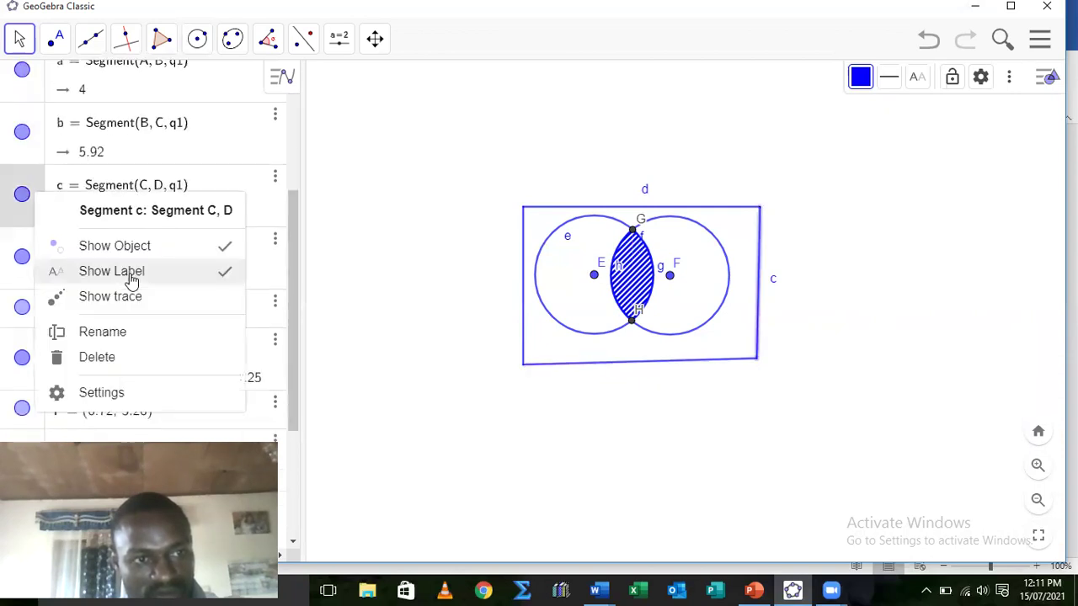
click(30, 249)
right_click(109, 286)
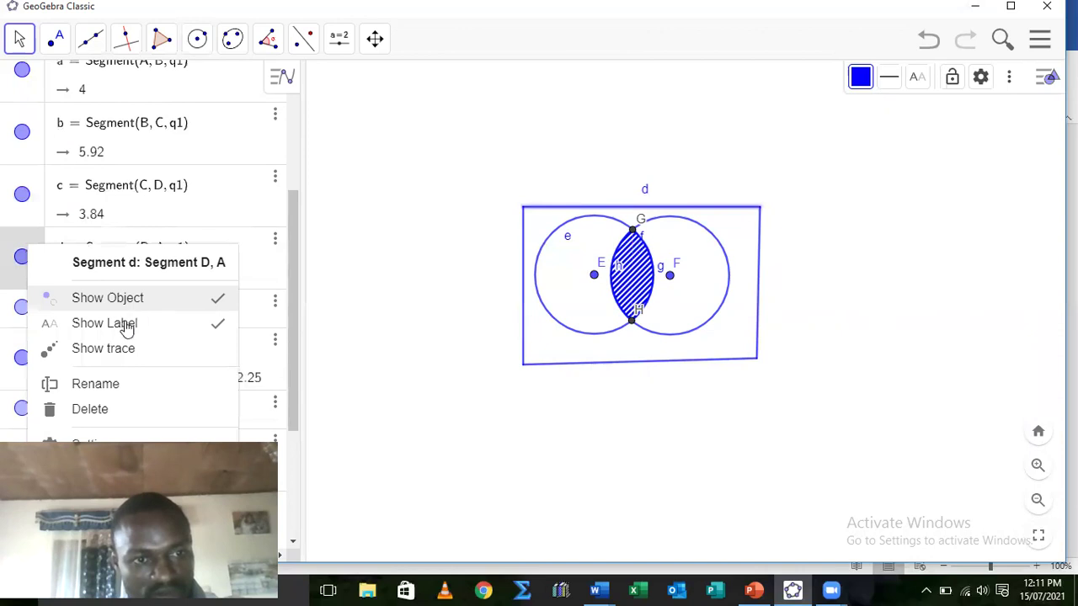
click(40, 312)
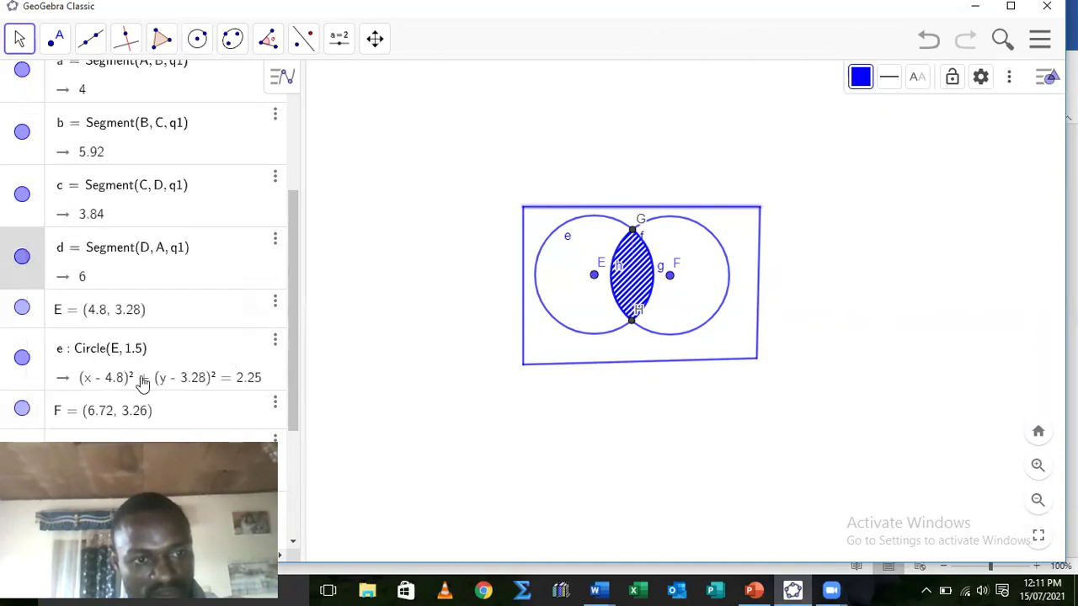
right_click(101, 309)
click(109, 409)
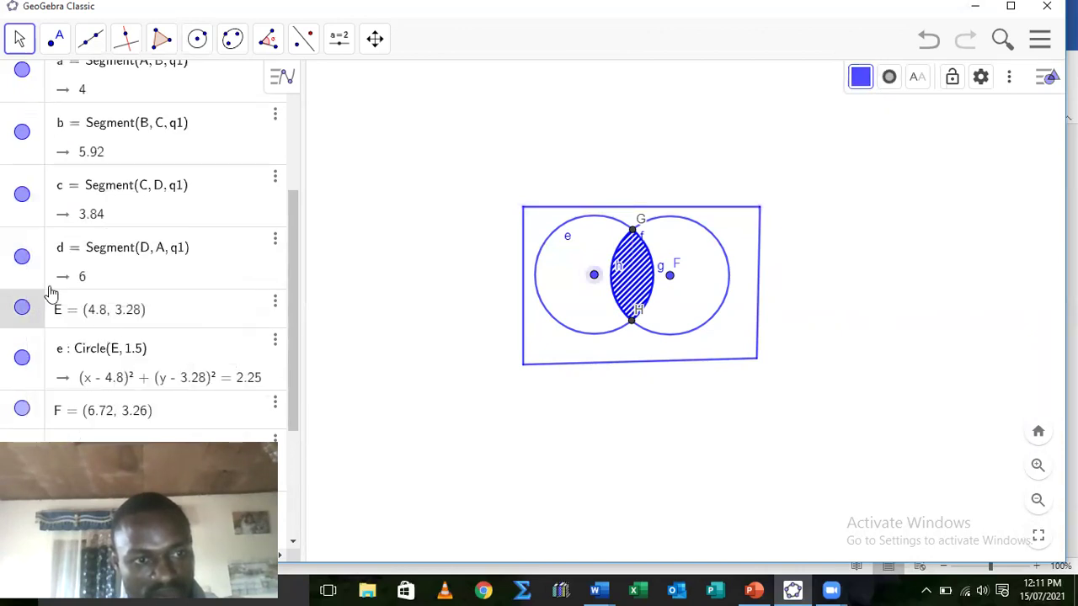
Hide point F and the name label of circle f
scroll(51, 292, down, 5)
right_click(42, 160)
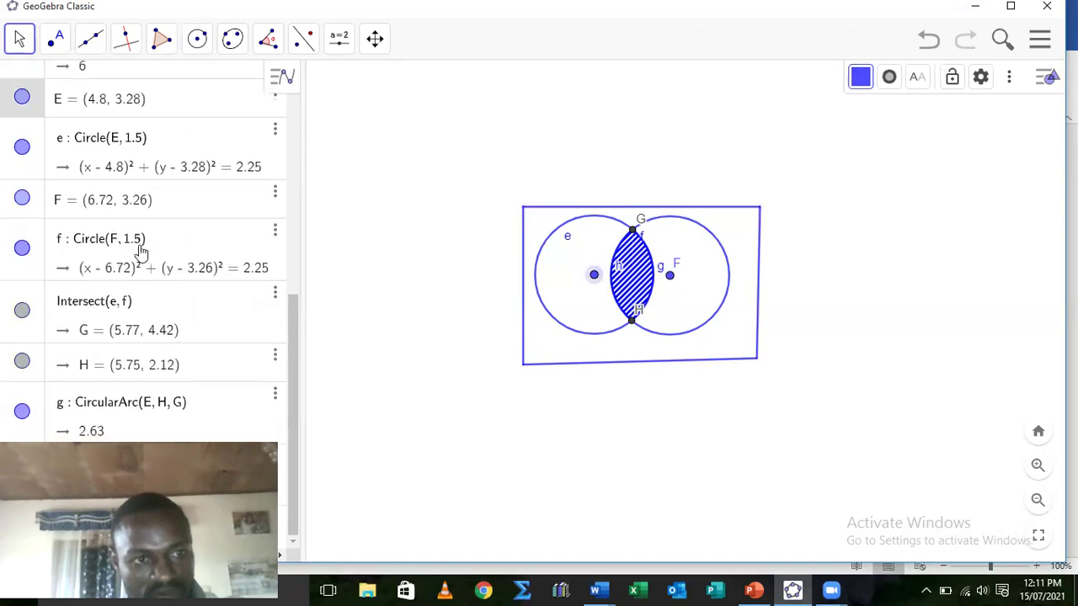
key(Escape)
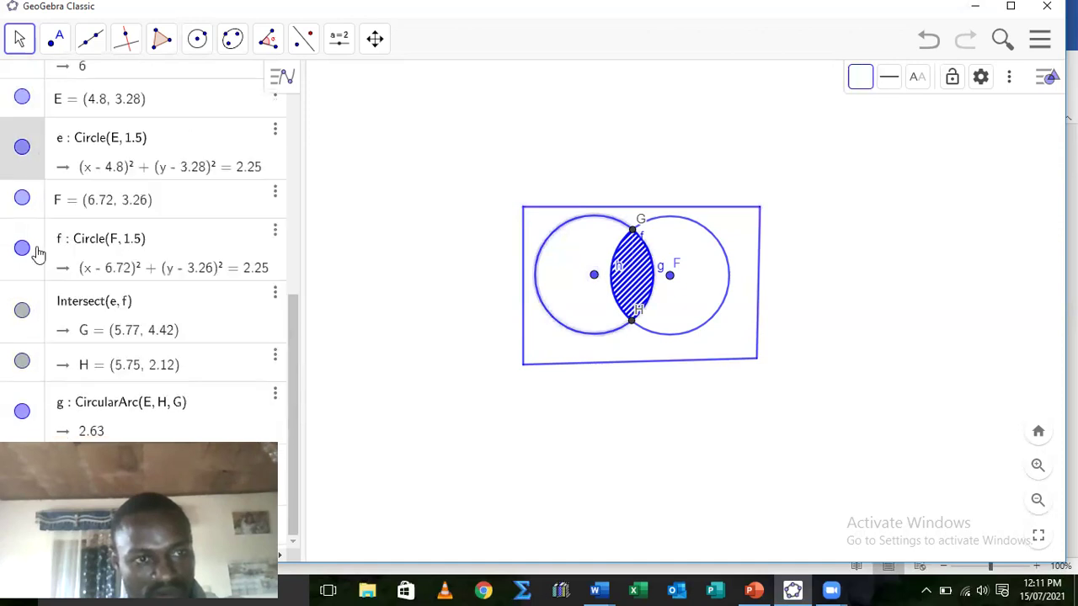
click(21, 199)
right_click(47, 253)
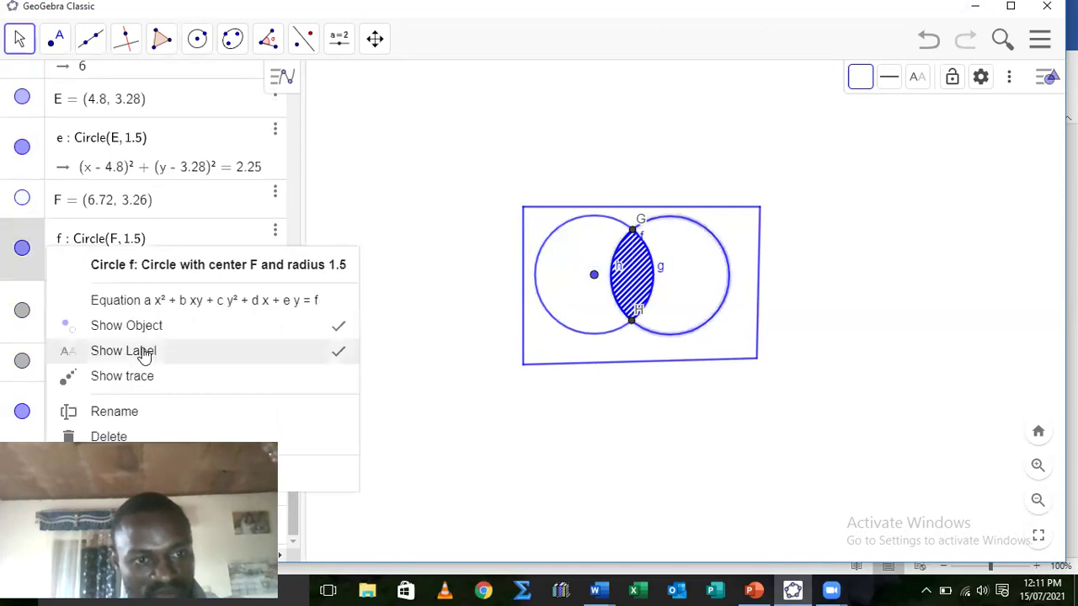
click(145, 352)
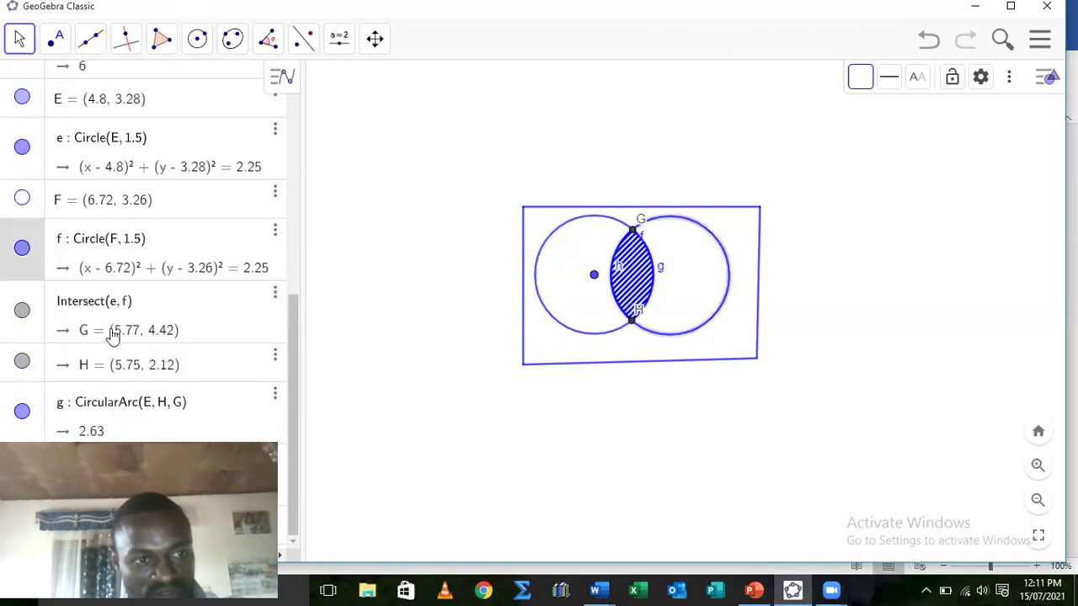
Hide intersection points G and H and the name label of arc g
click(23, 311)
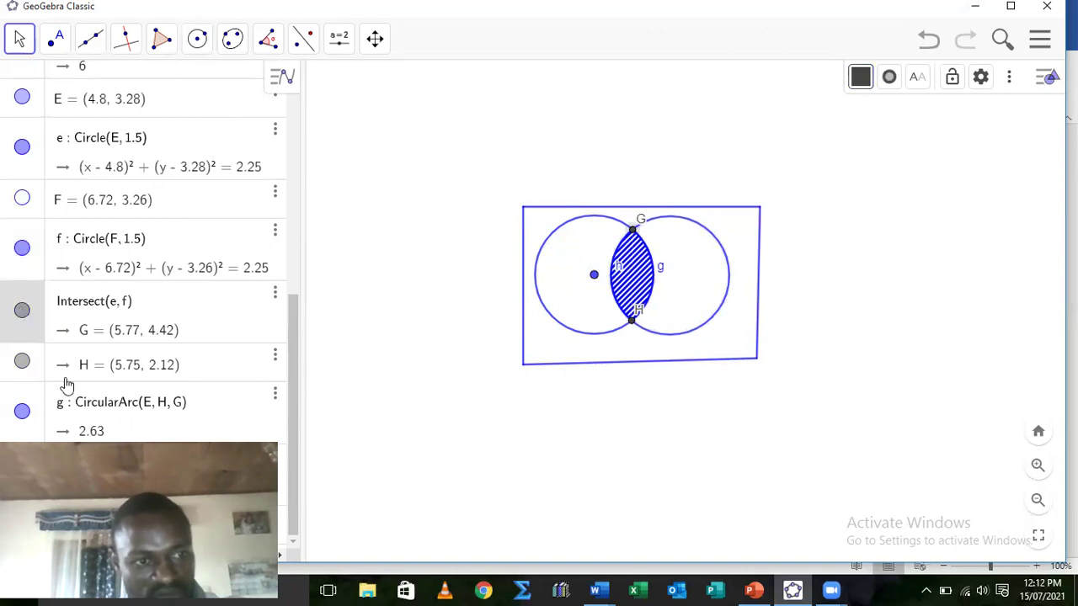
click(21, 364)
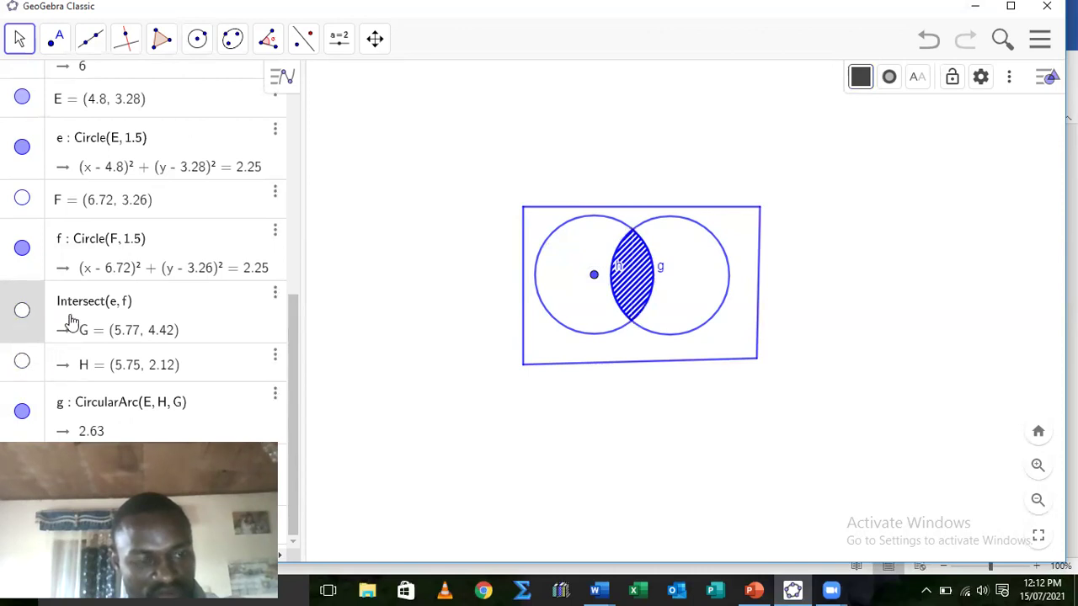
right_click(39, 416)
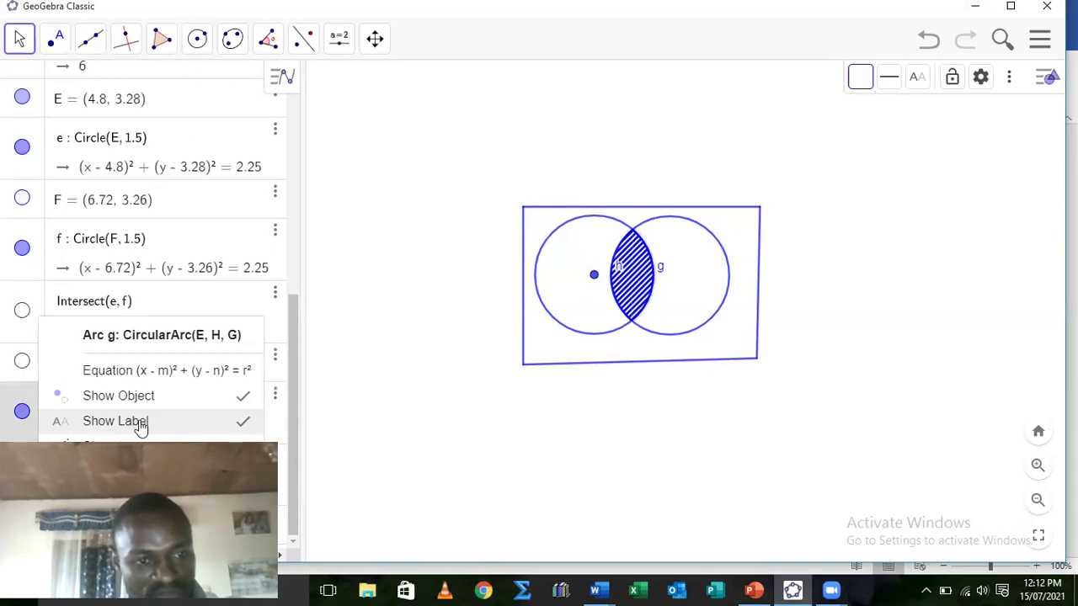
click(136, 423)
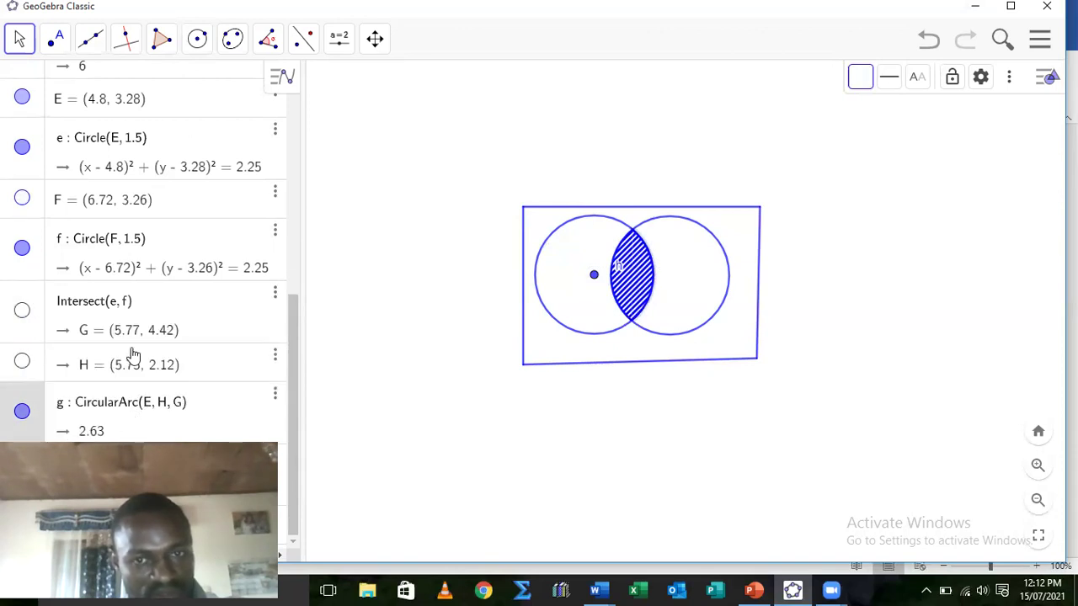
Hide centre point E and the name label of arc h
right_click(594, 282)
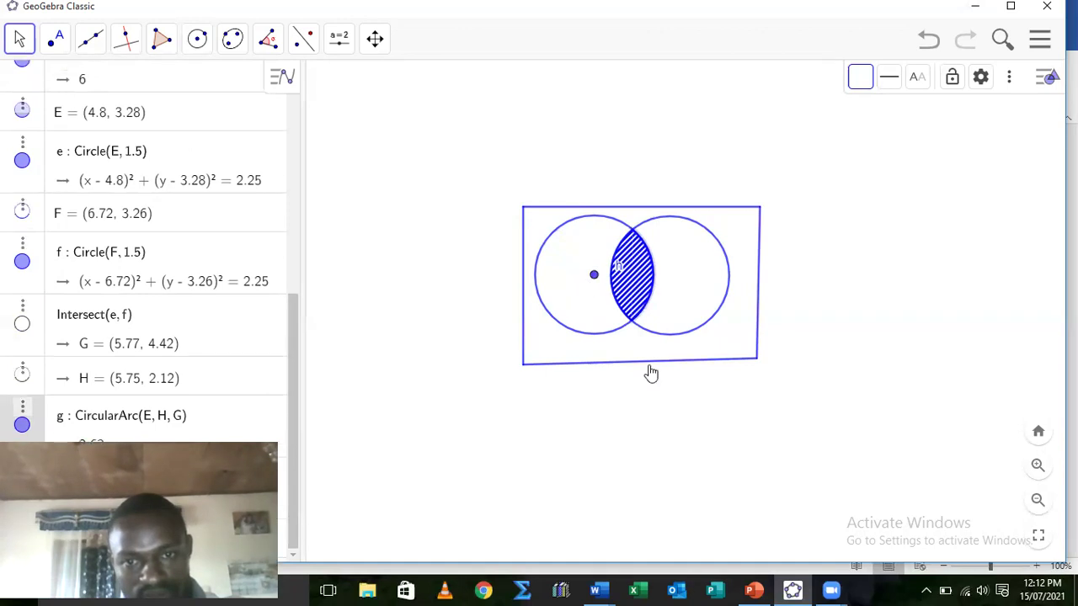
click(639, 357)
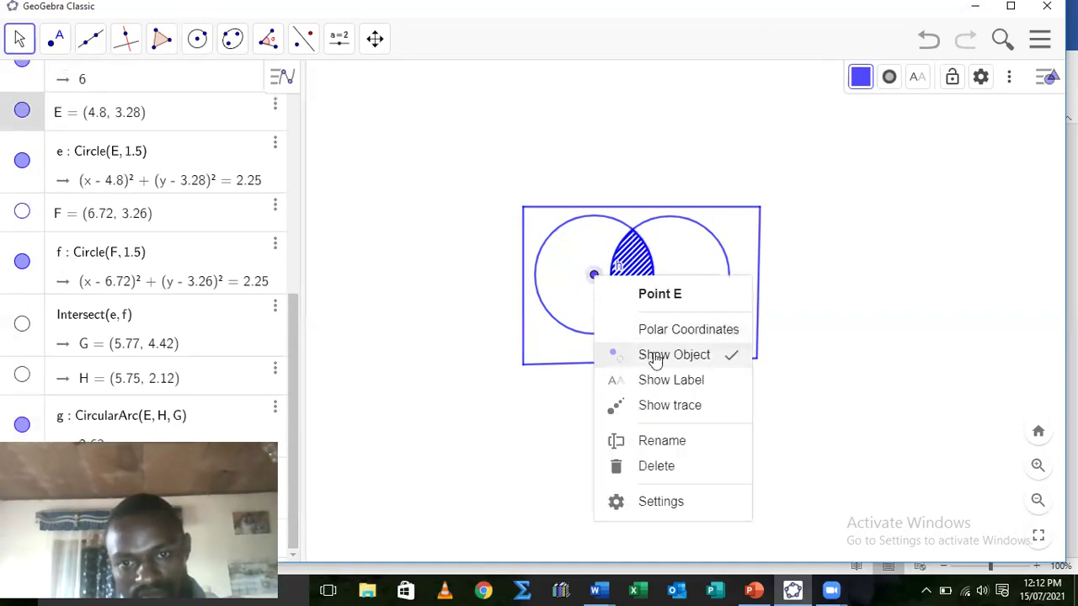
right_click(621, 273)
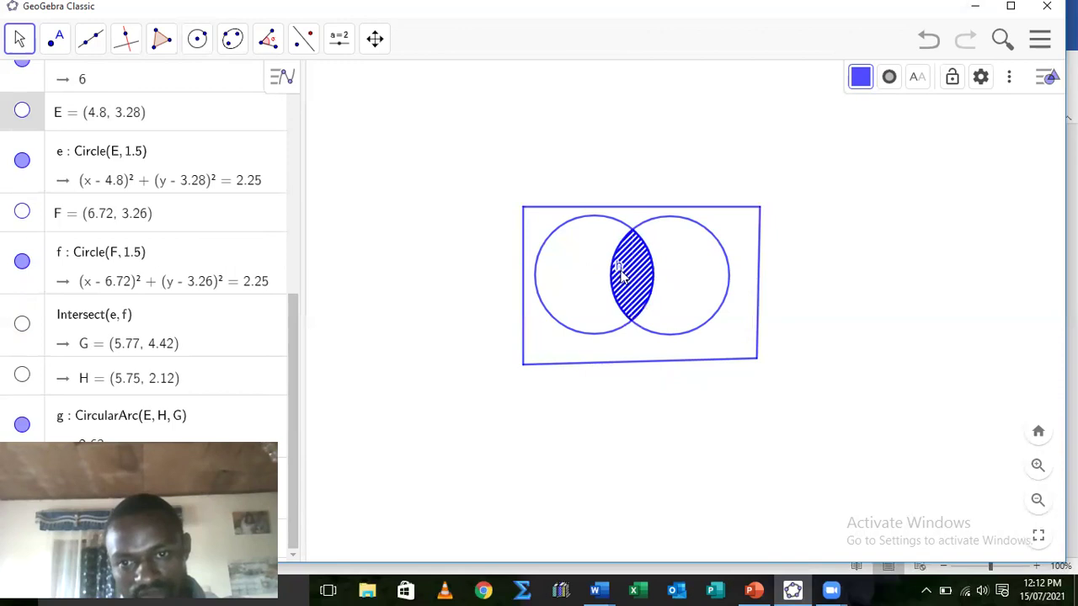
click(693, 373)
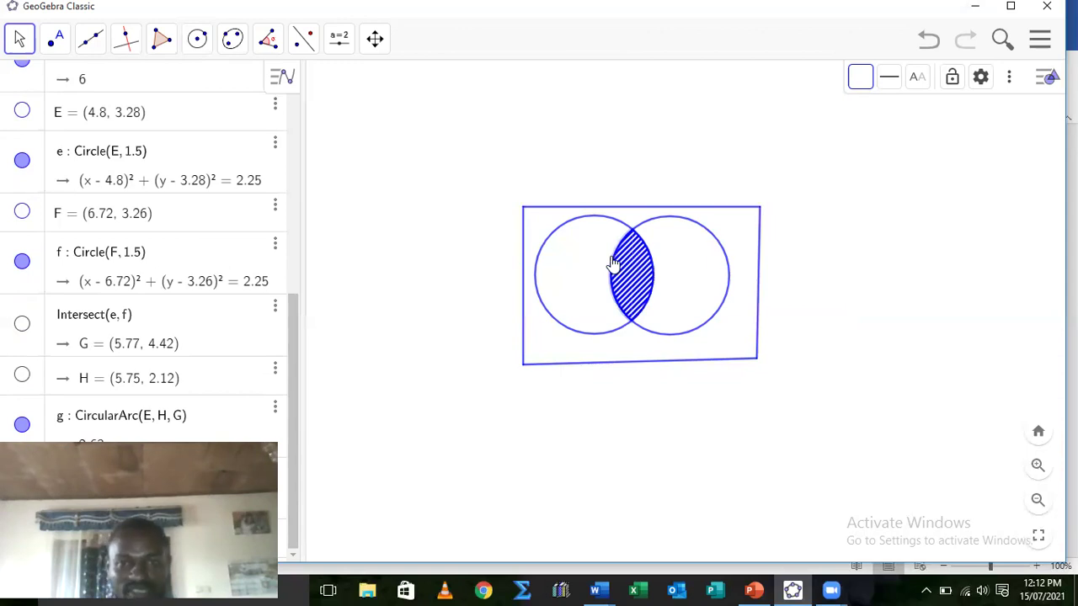
Add formula-style text labels A and B beside the diagram
key(Return)
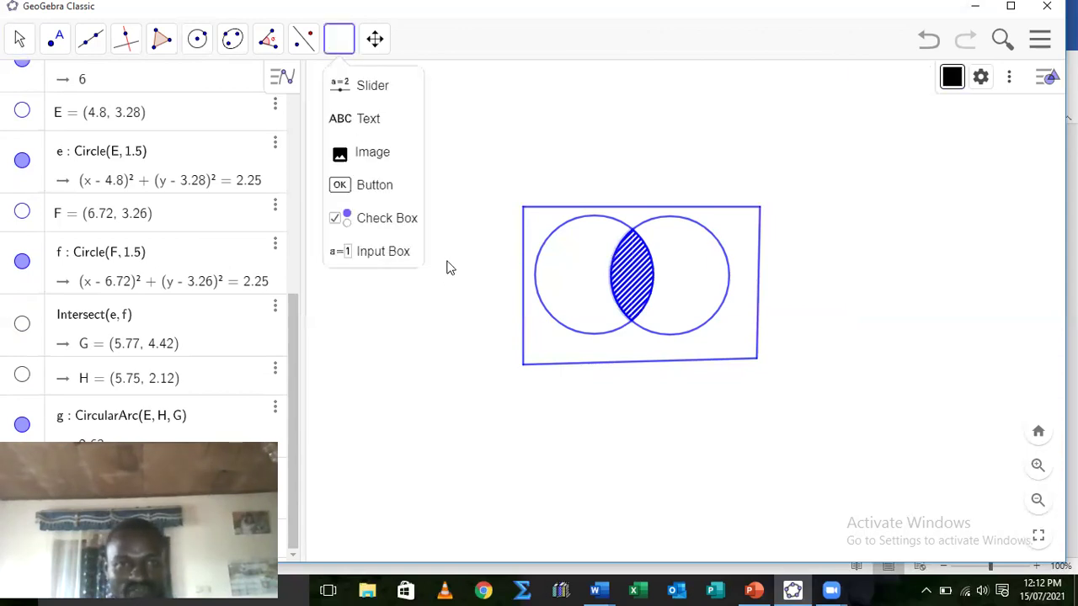
key(Down)
key(Down)
key(Return)
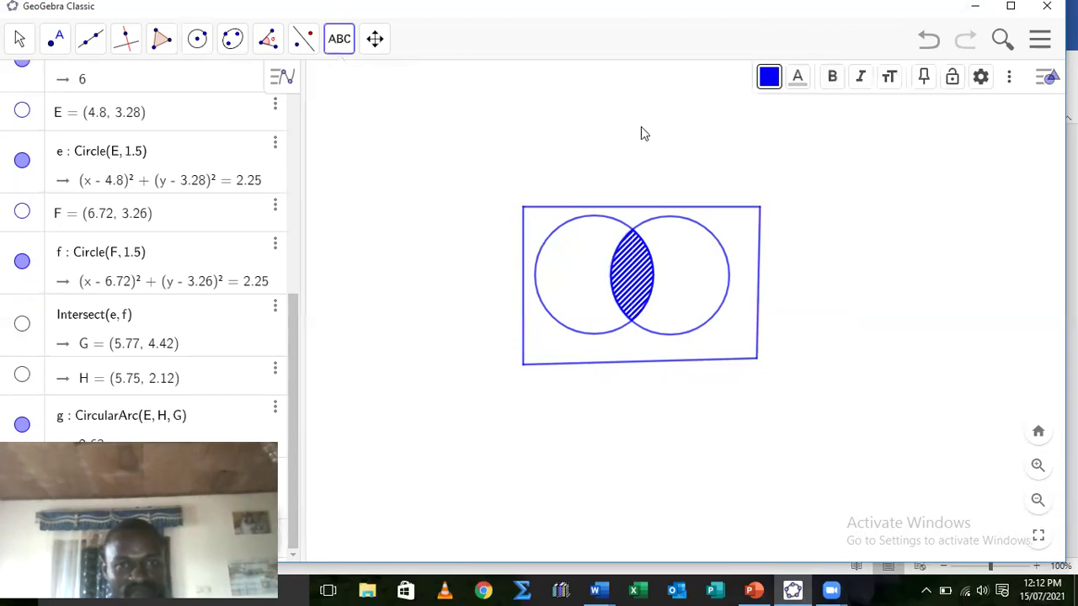
click(410, 205)
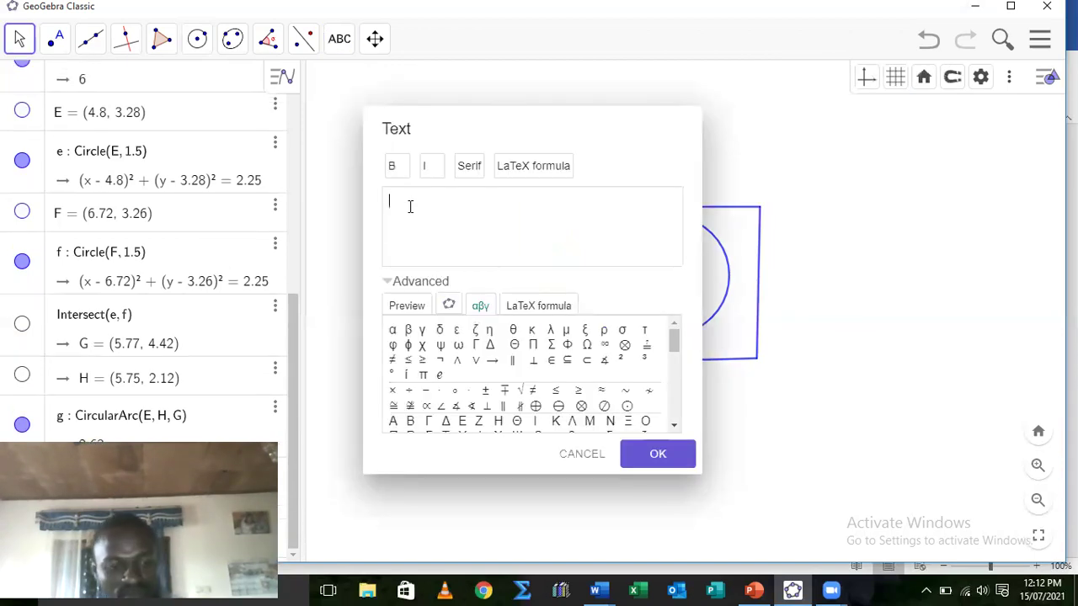
text(A)
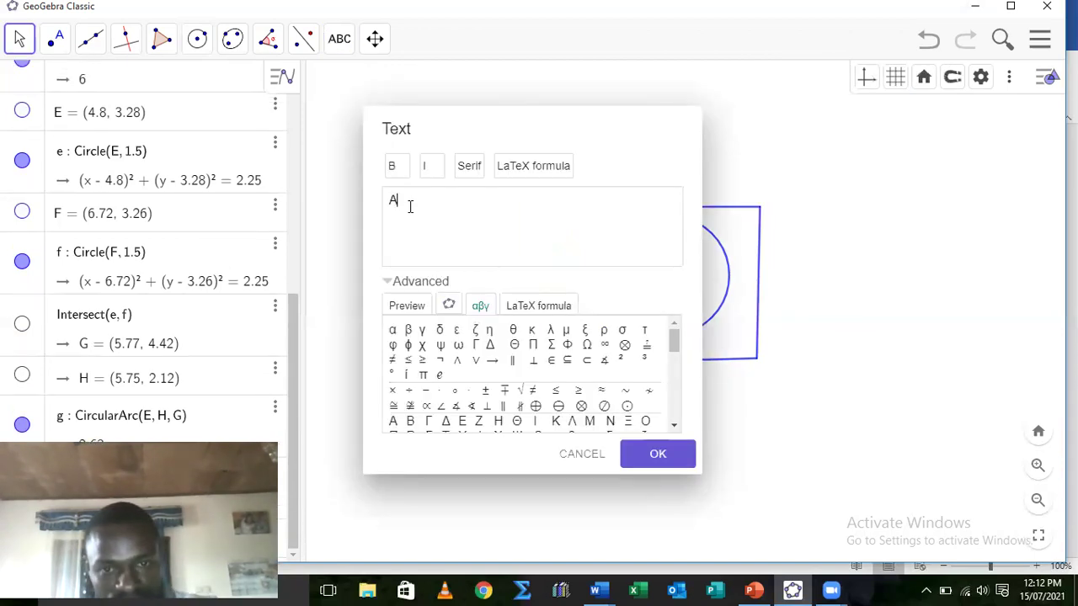
click(548, 169)
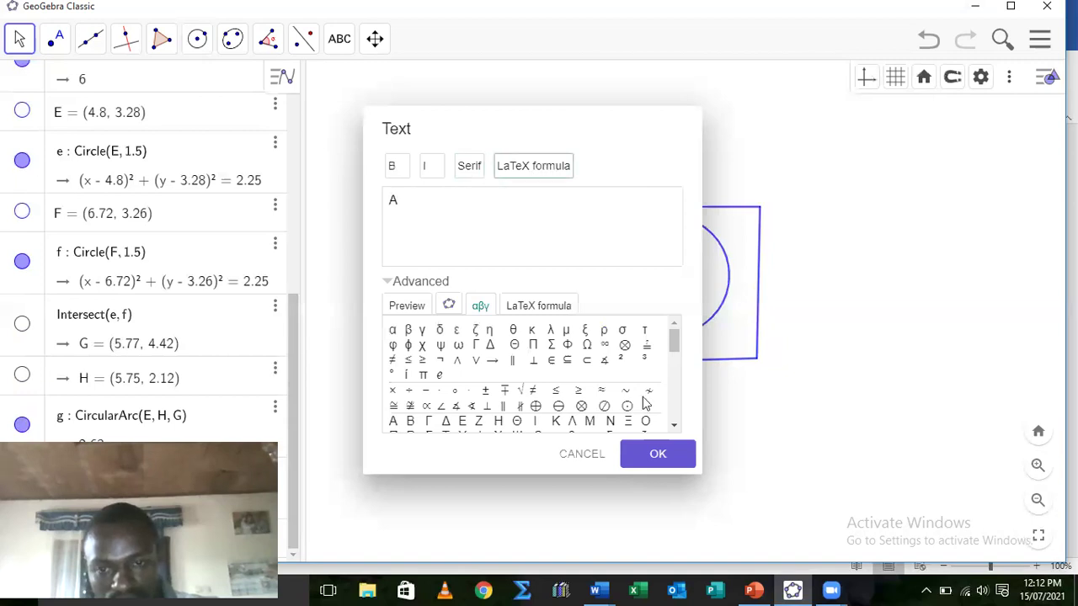
key(Return)
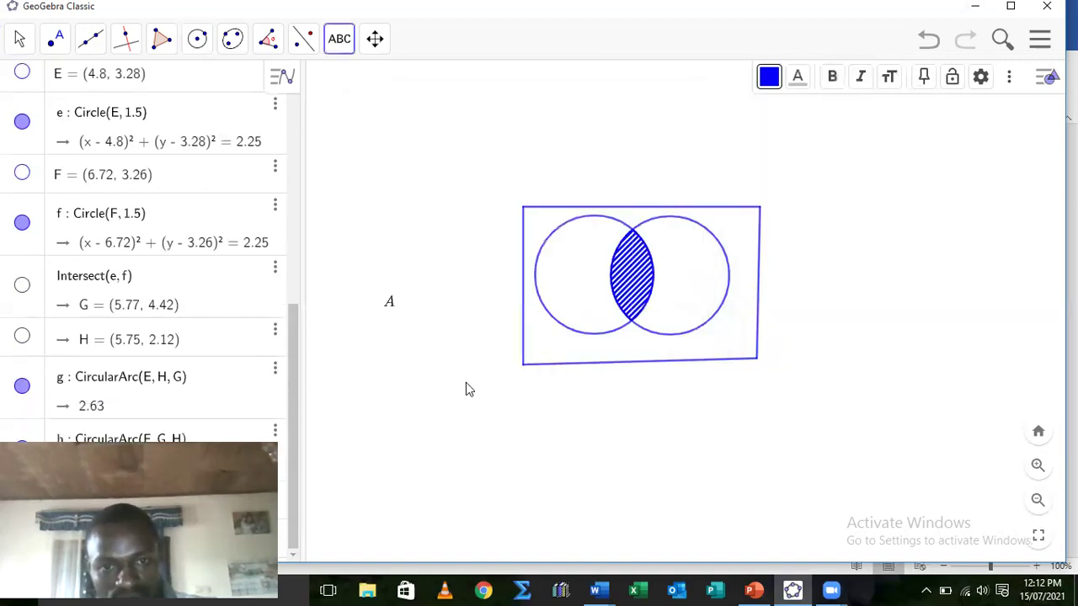
click(466, 391)
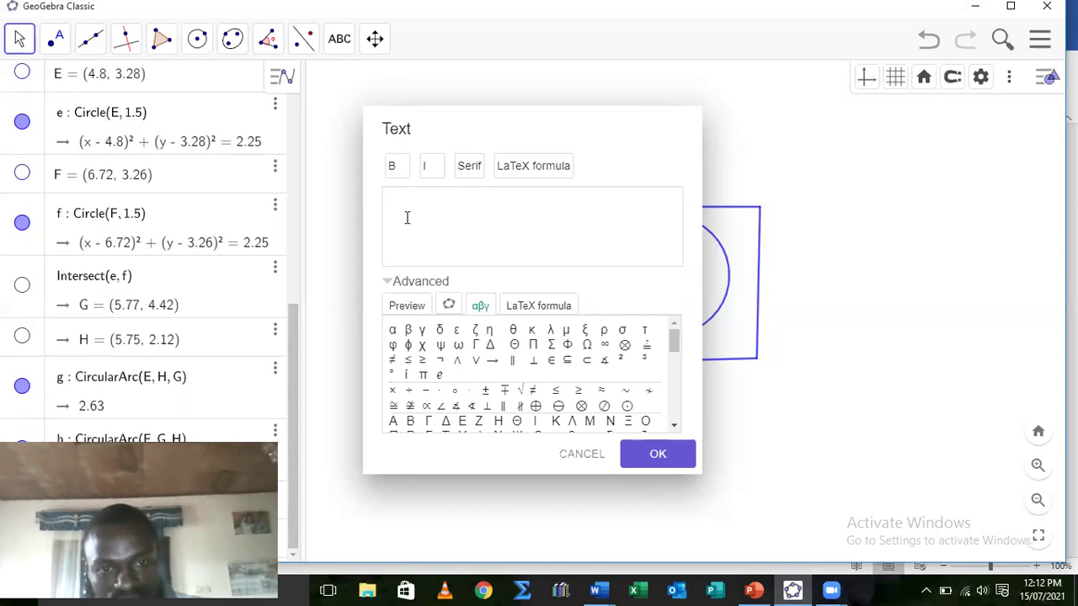
text(B)
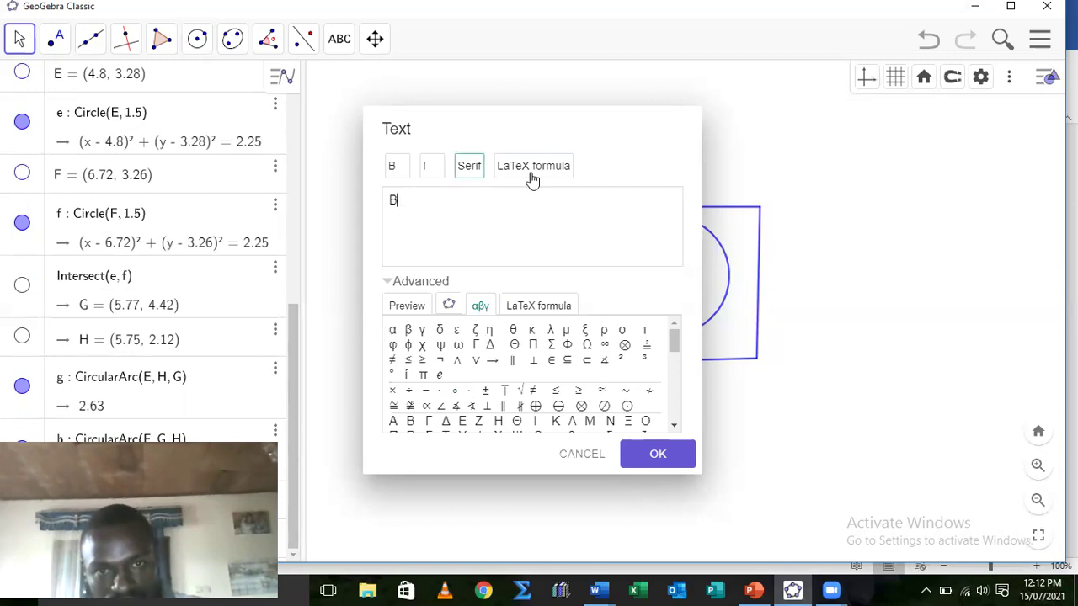
click(530, 169)
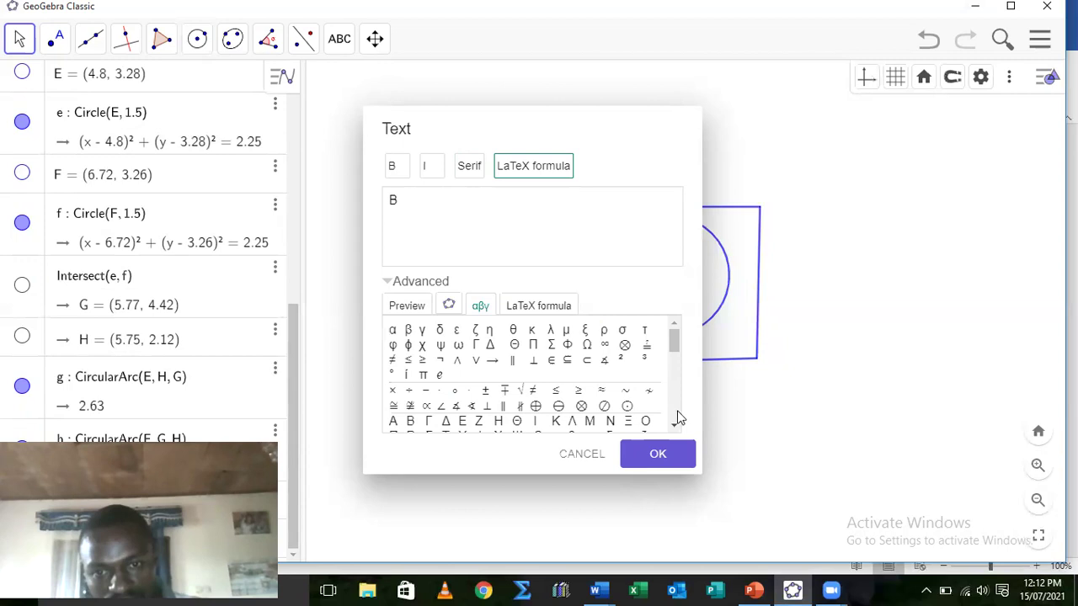
click(655, 455)
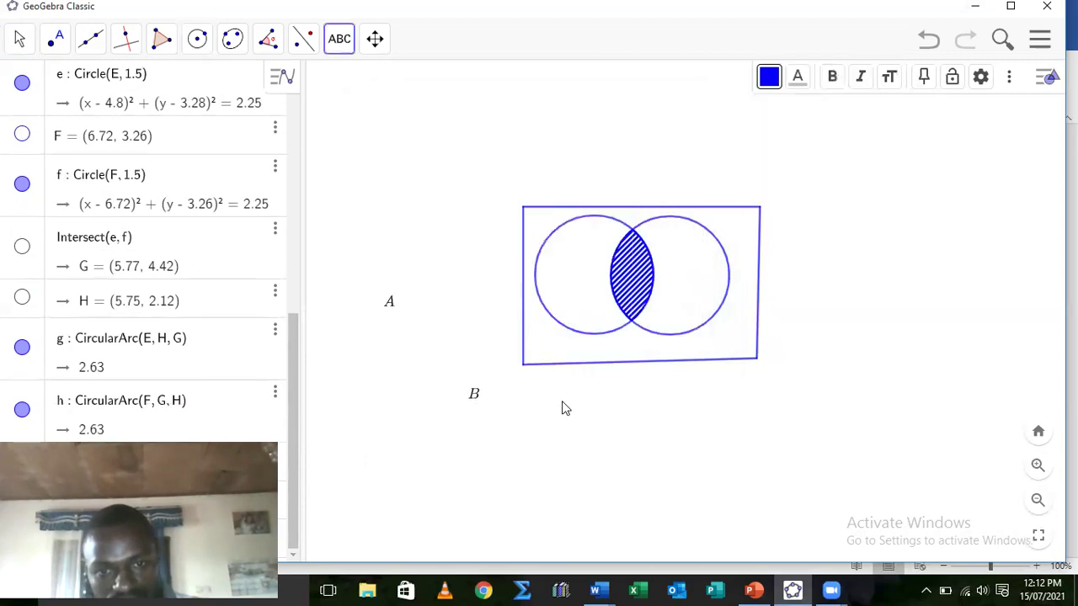
Add a formula-style ξ label and place it at the rectangle's top-right corner
click(543, 404)
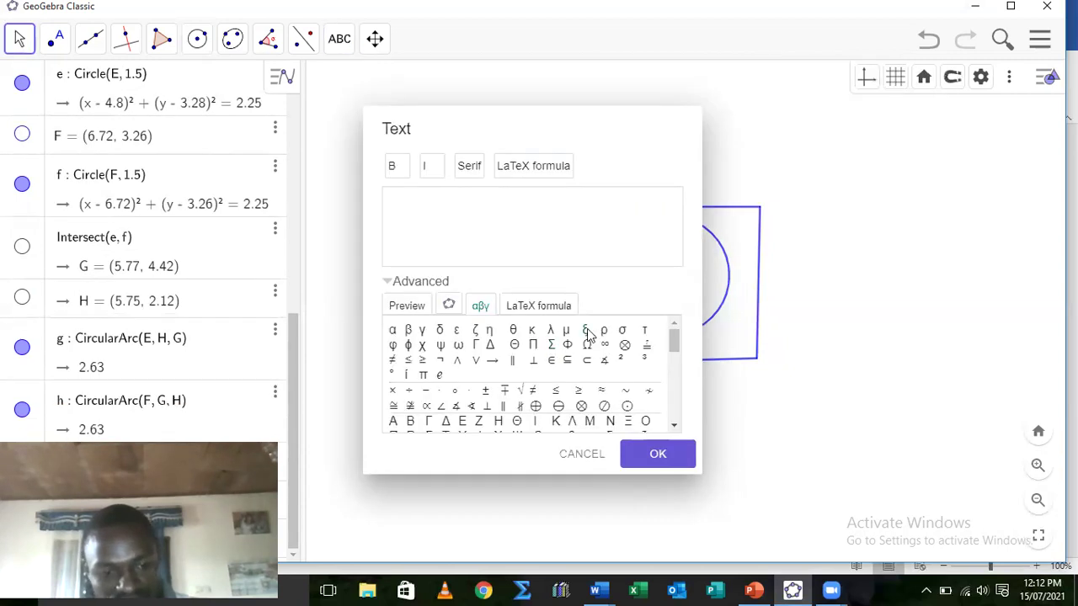
click(587, 333)
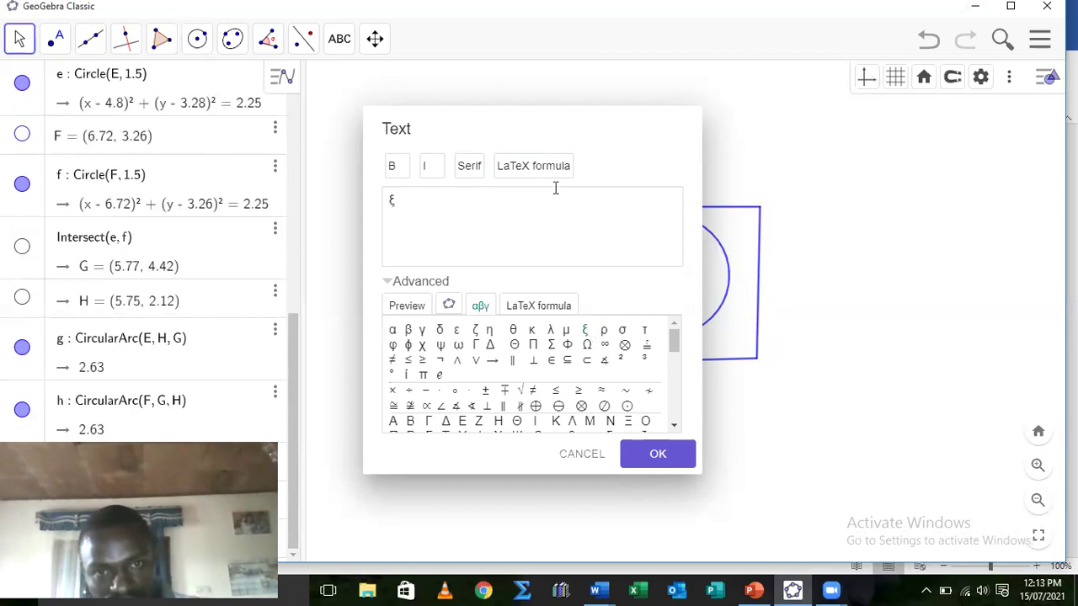
click(534, 167)
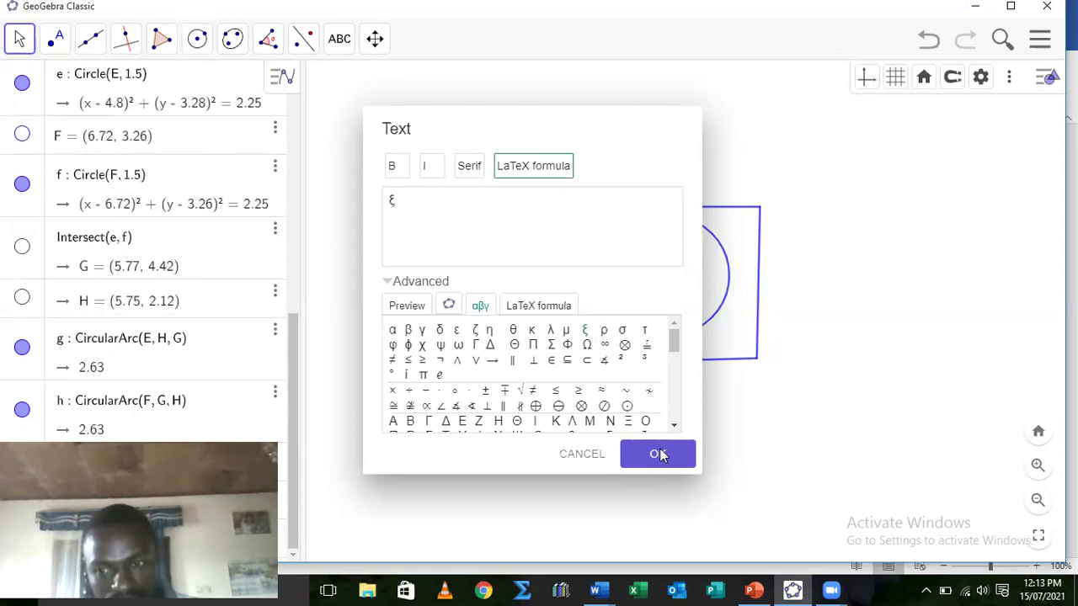
click(660, 453)
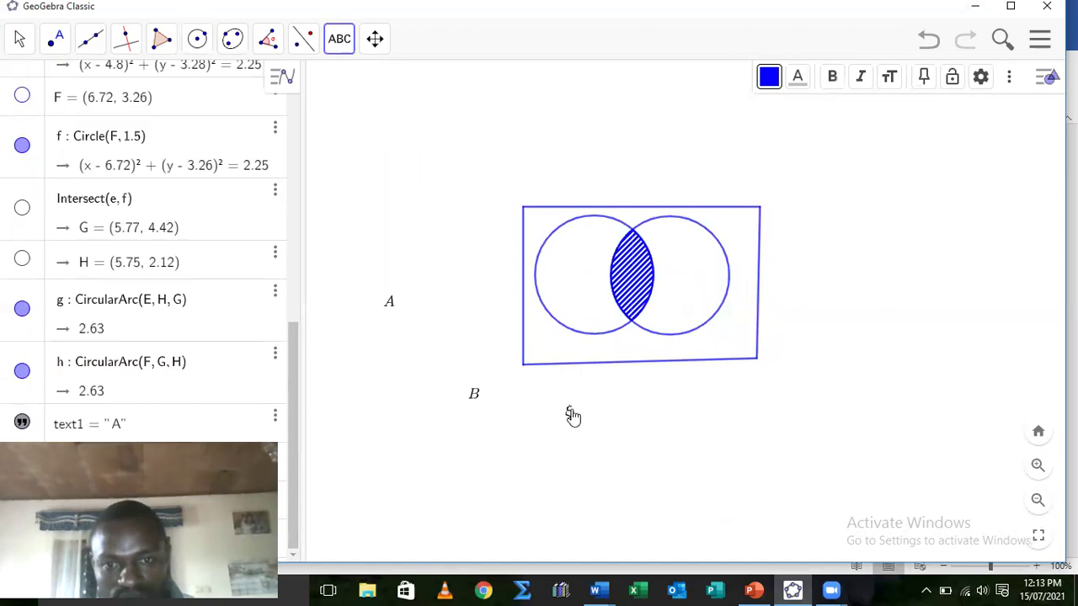
click(778, 213)
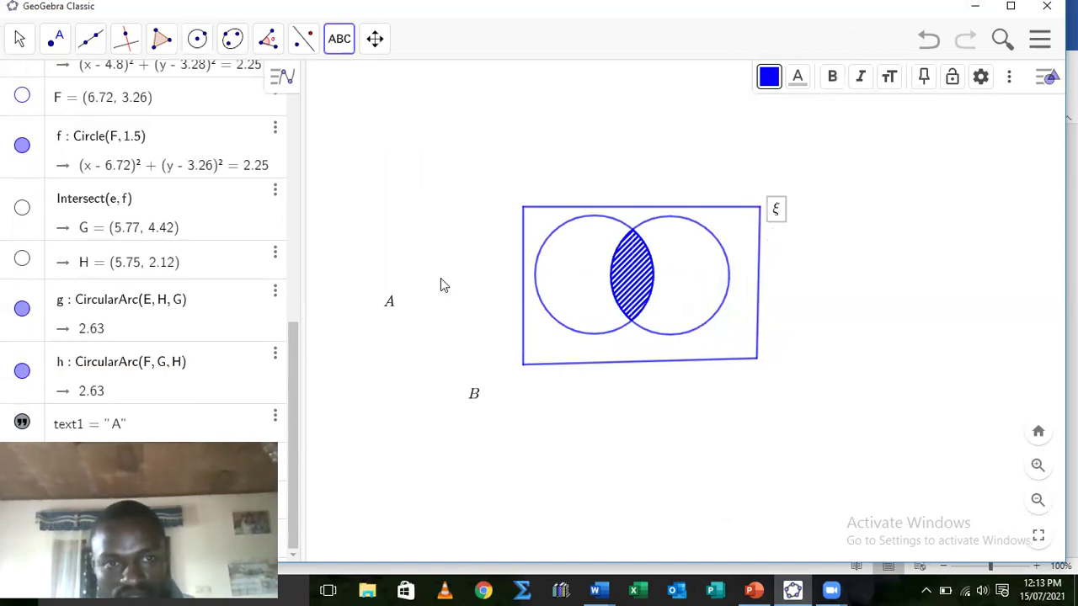
click(18, 39)
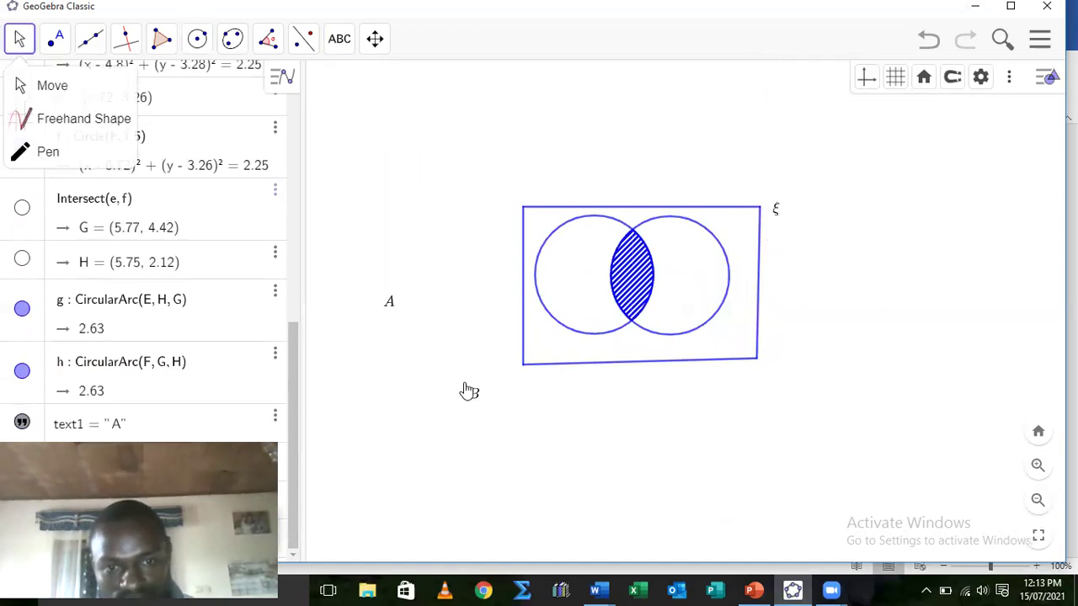
Move label B into the right circle and label A into the left circle
drag(473, 399, 739, 221)
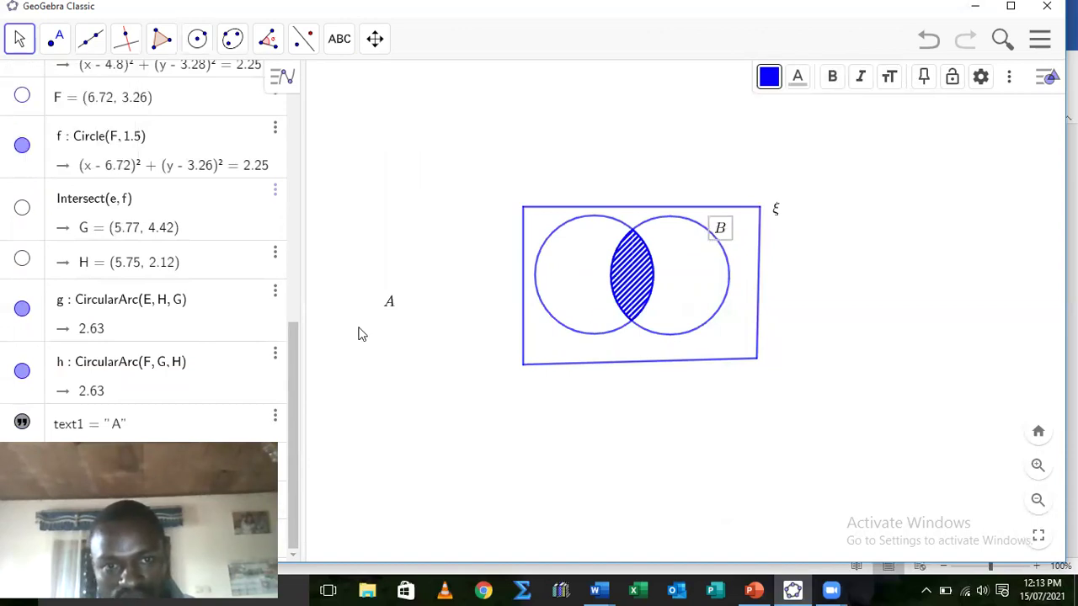
drag(390, 311, 477, 295)
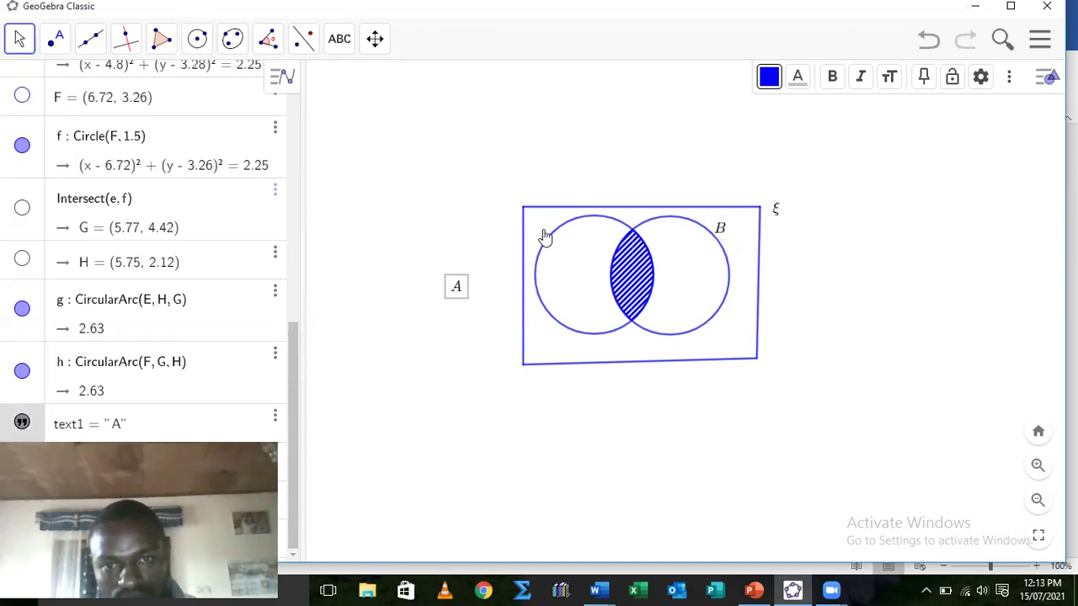
drag(546, 237, 546, 236)
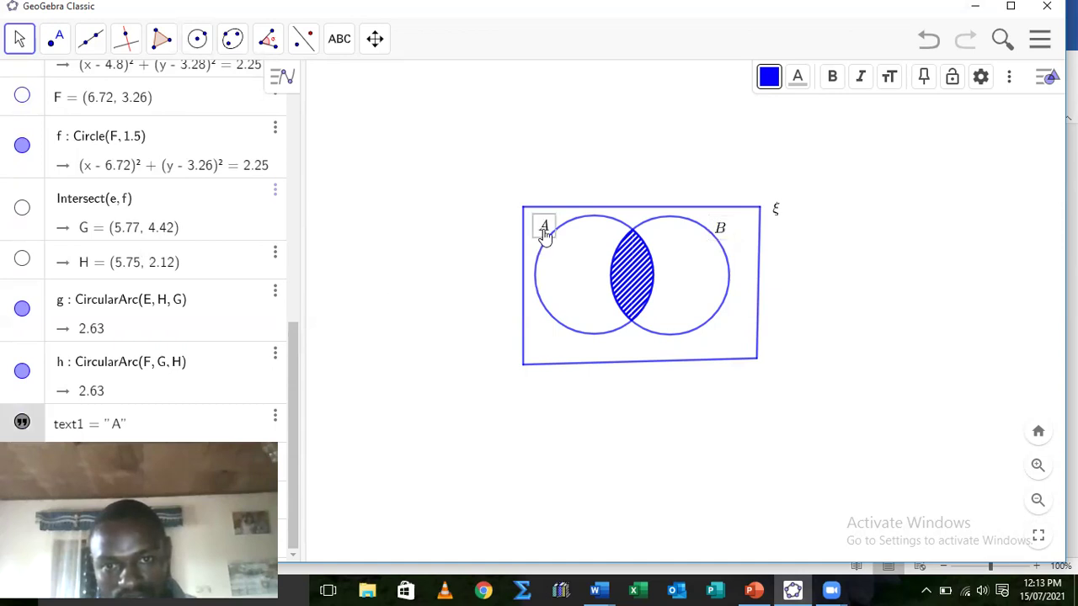
Check the text colour palette for the ξ, B and A labels, leaving colours unchanged
click(782, 211)
click(802, 84)
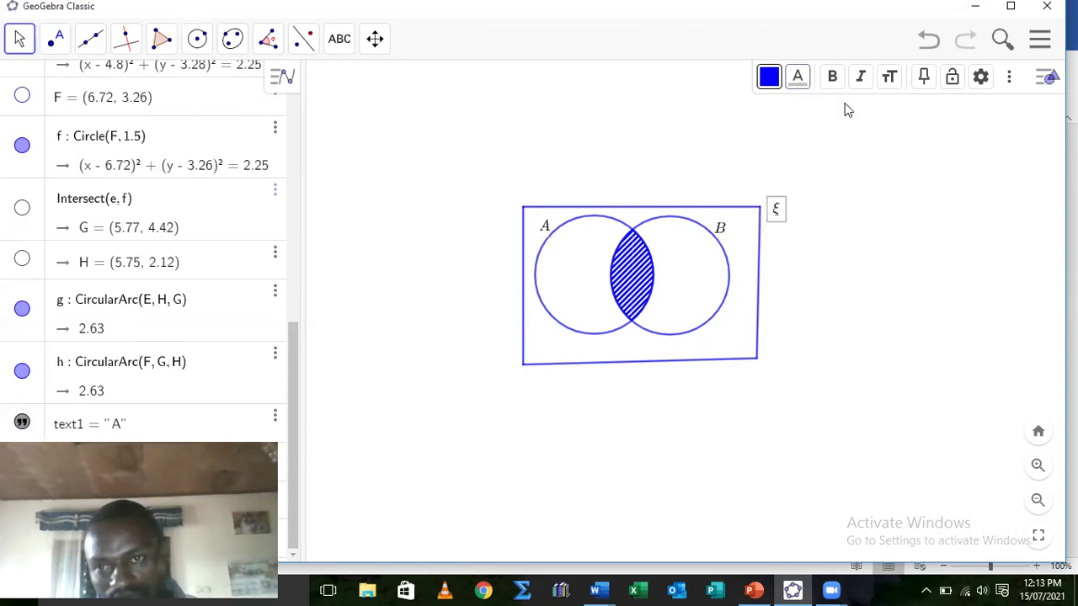
click(726, 229)
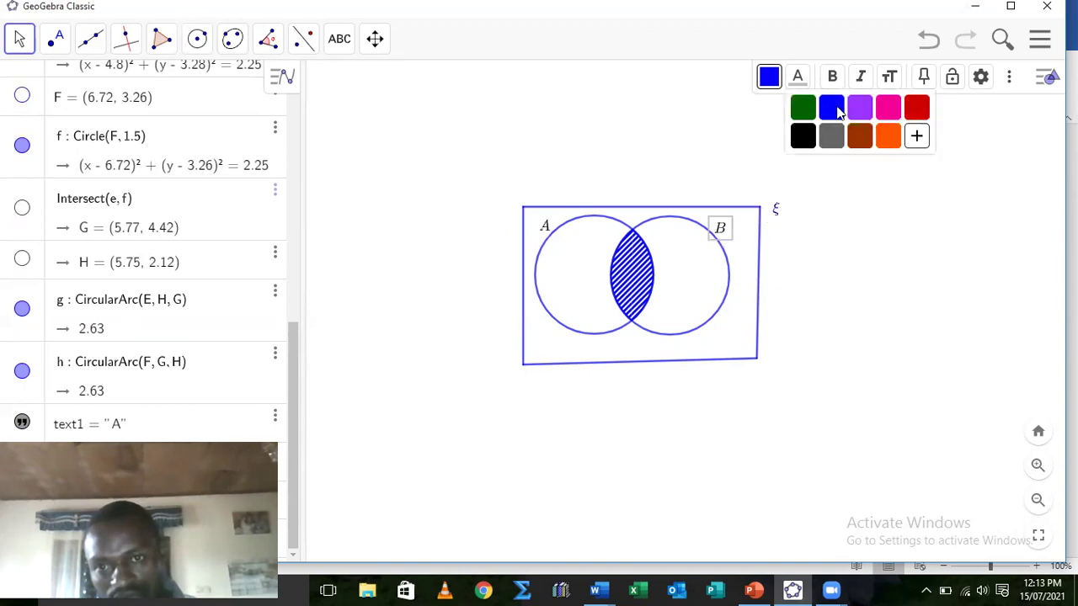
click(545, 227)
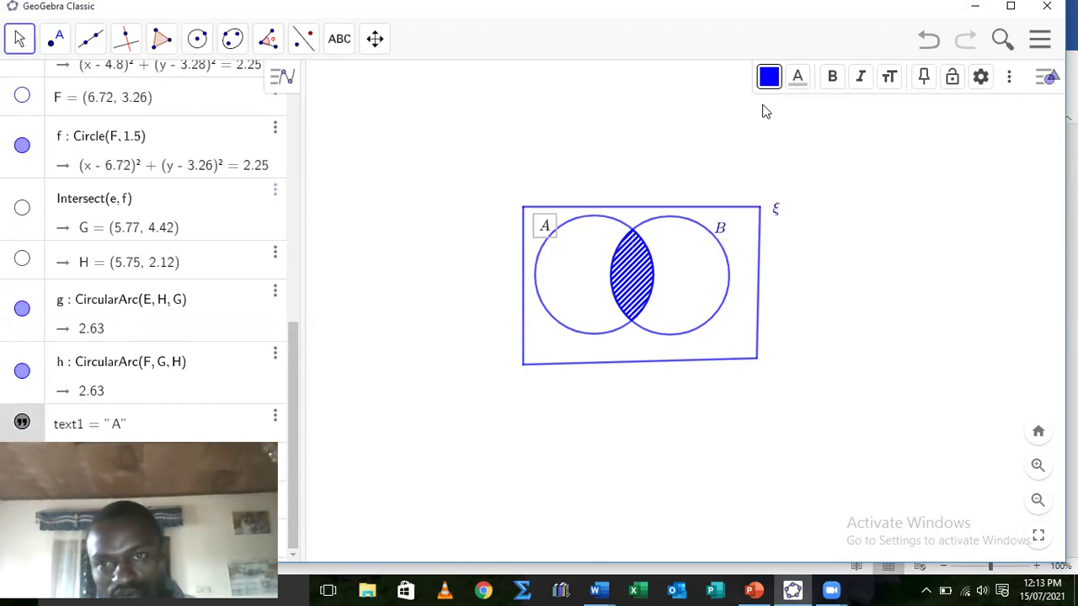
click(797, 77)
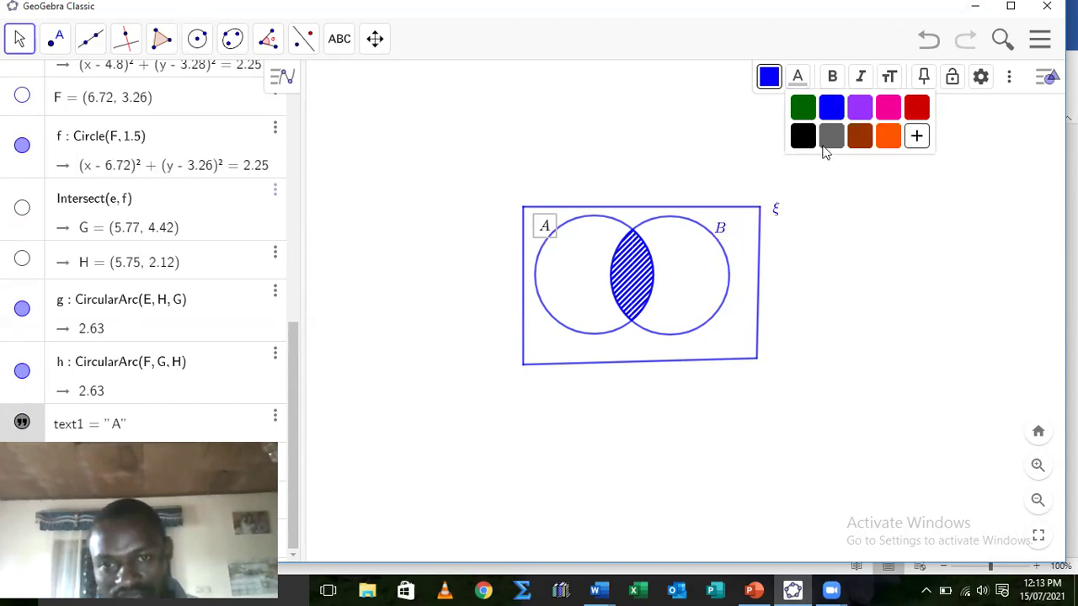
click(648, 473)
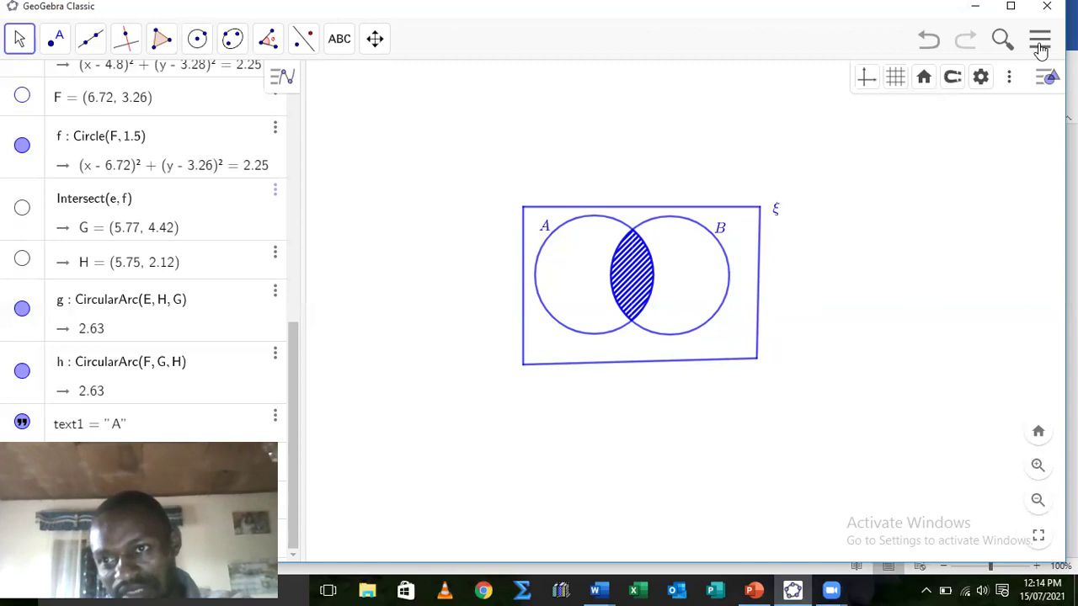
Copy the finished Venn diagram to the clipboard using Export Image
click(1041, 48)
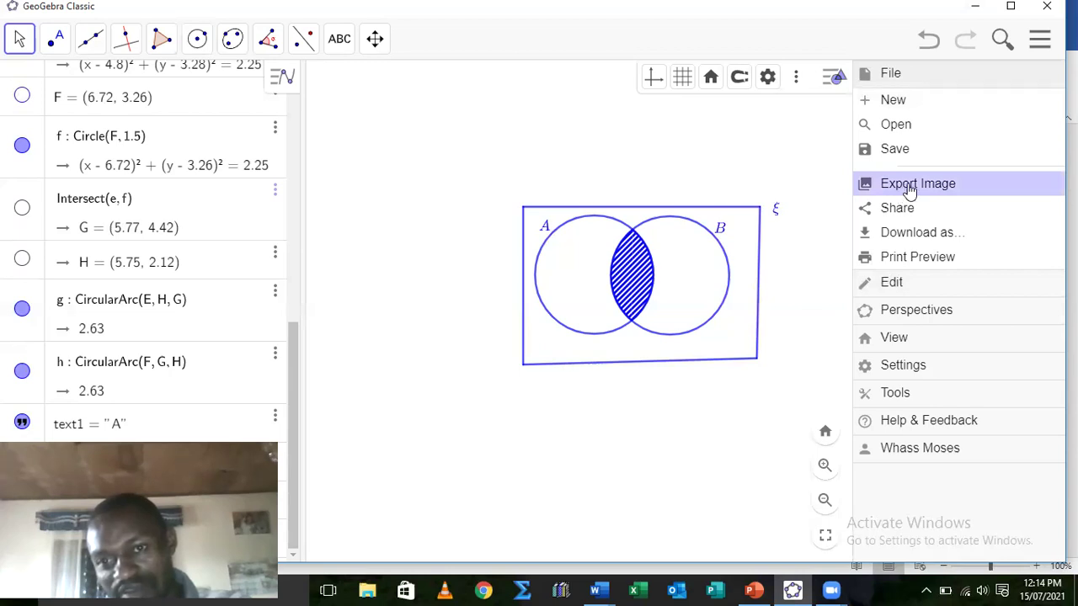
click(910, 188)
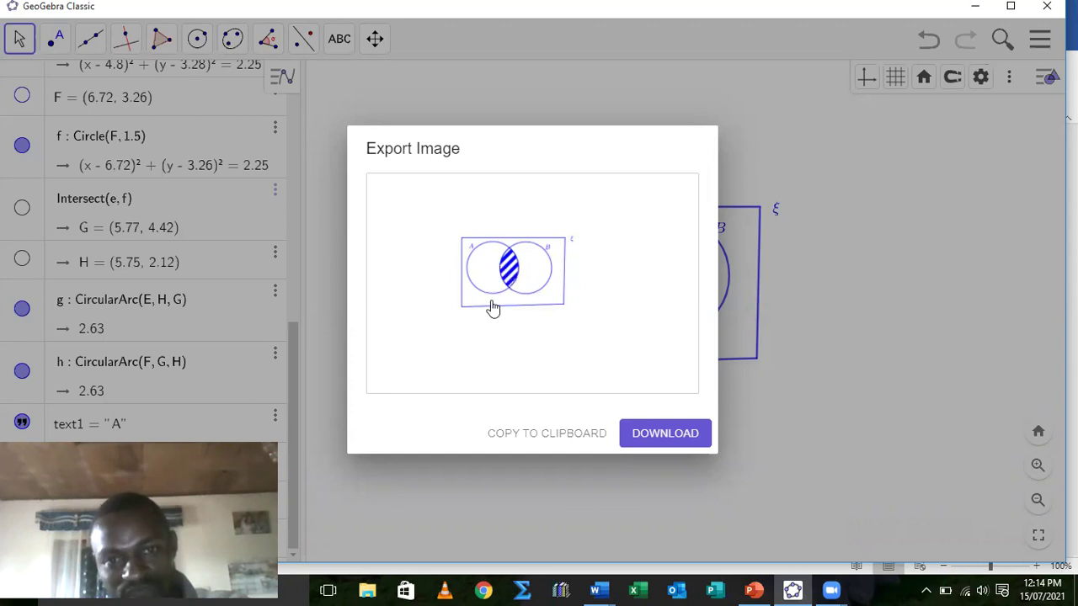
click(555, 422)
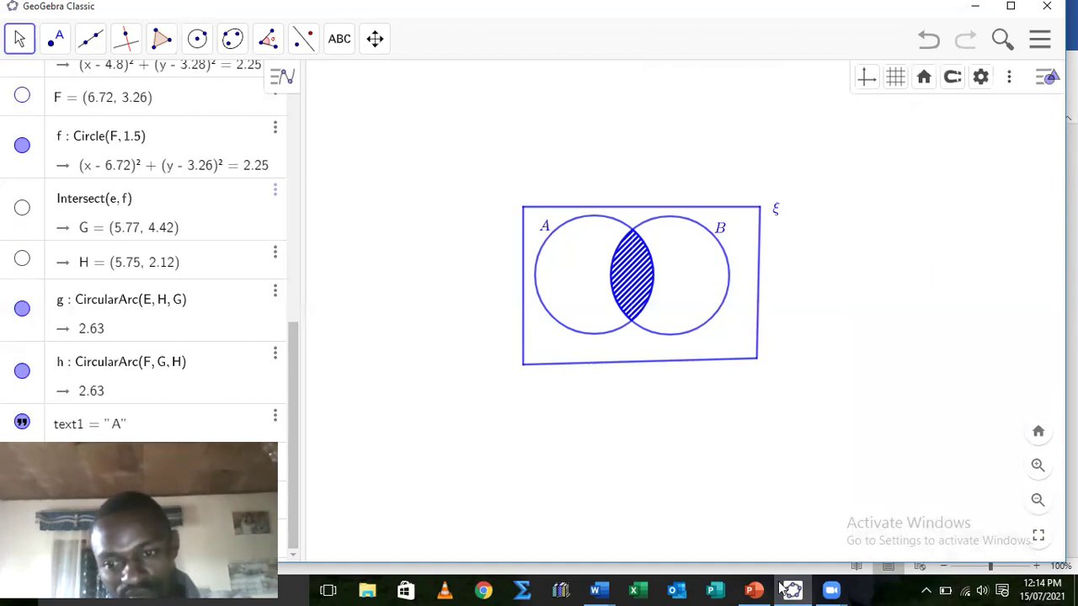
Paste the Venn diagram image onto the empty line in WORD SAMPLE EXPORT DOC
click(602, 589)
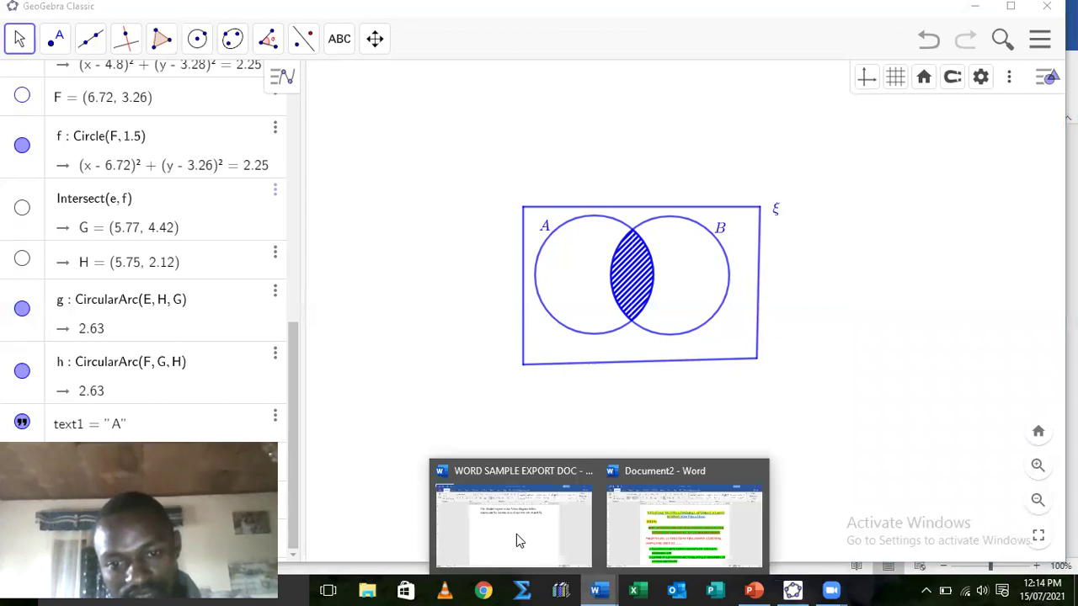
click(503, 529)
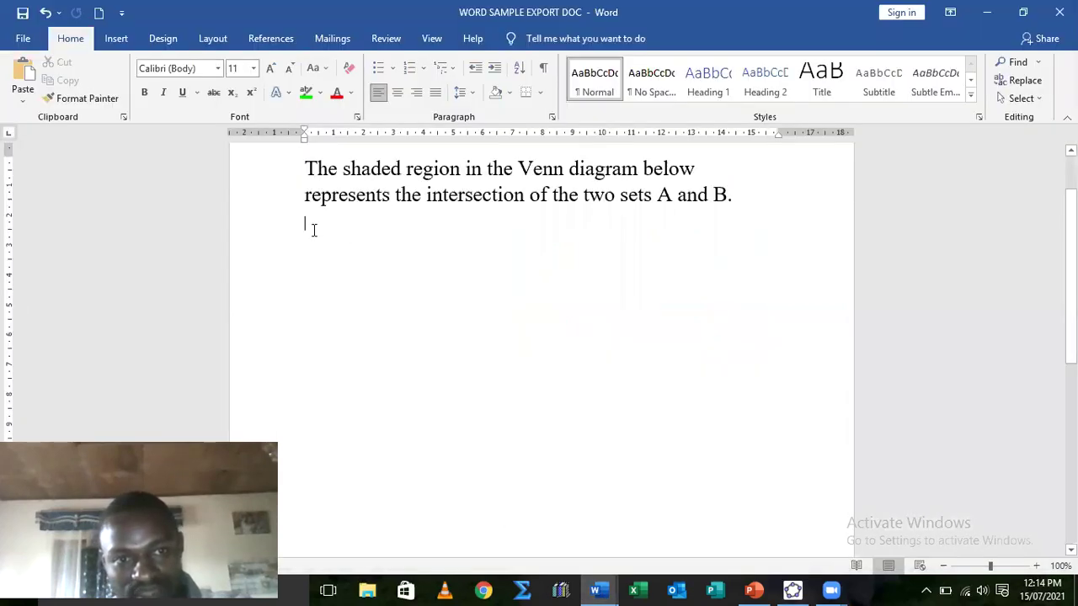
right_click(312, 238)
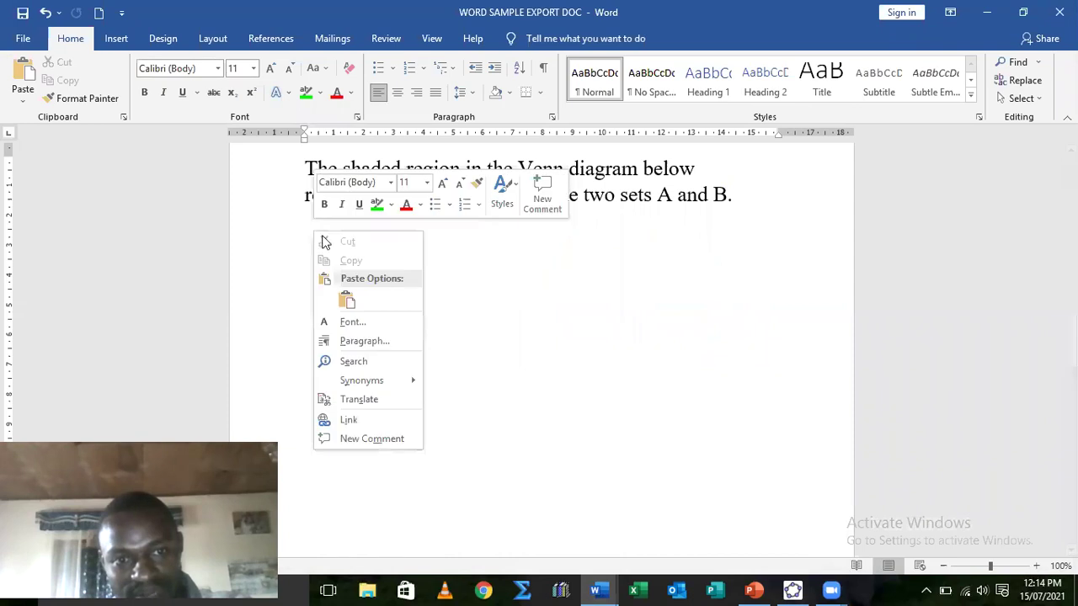
click(347, 300)
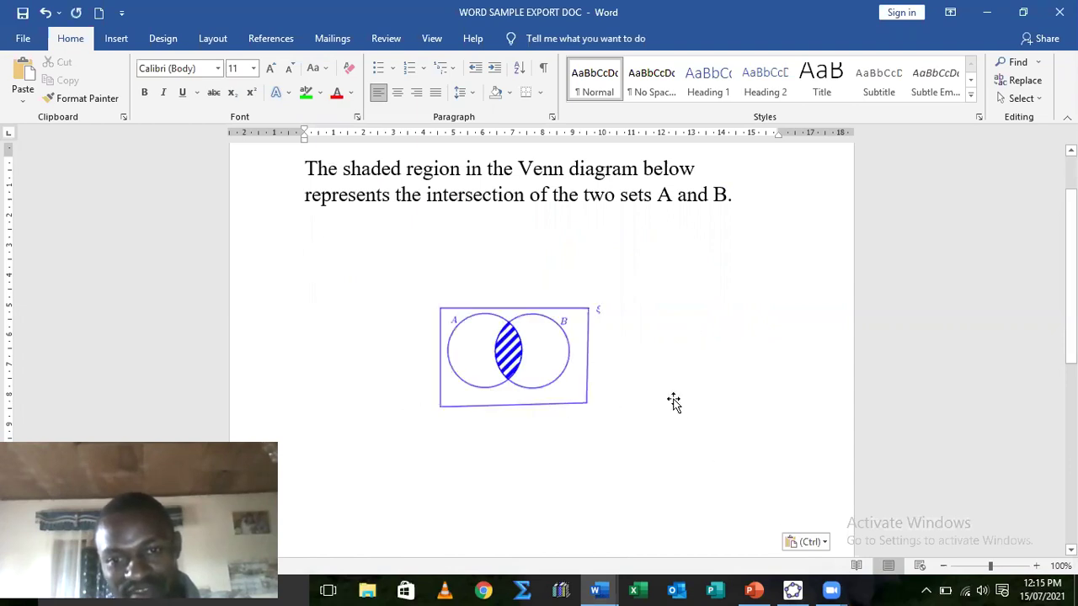
click(726, 489)
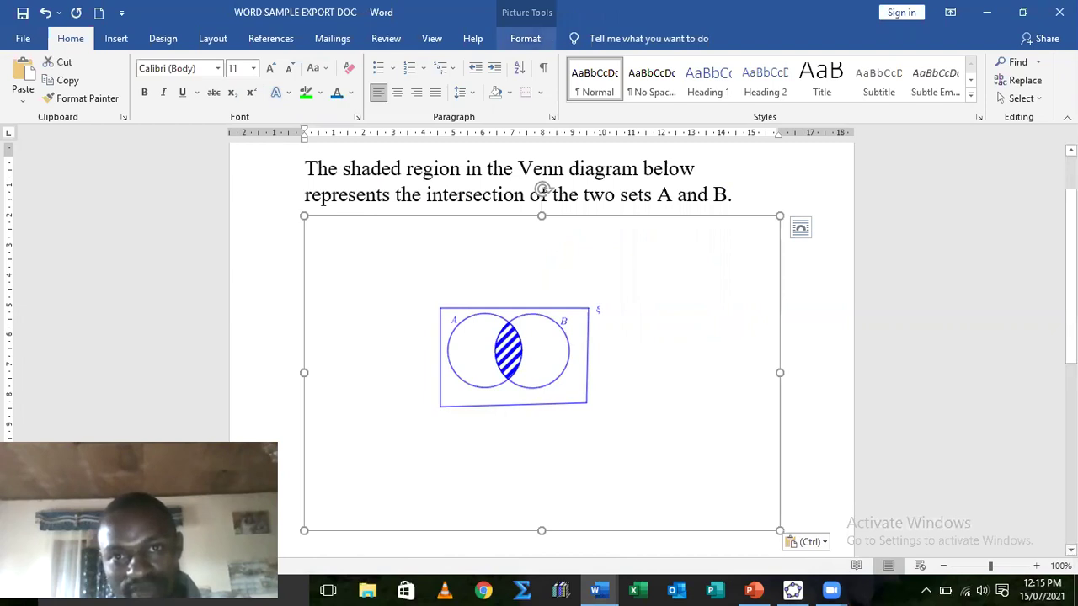
Crop the picture's blank margins, leaving just the diagram at 4.08 cm by 5.72 cm
click(933, 98)
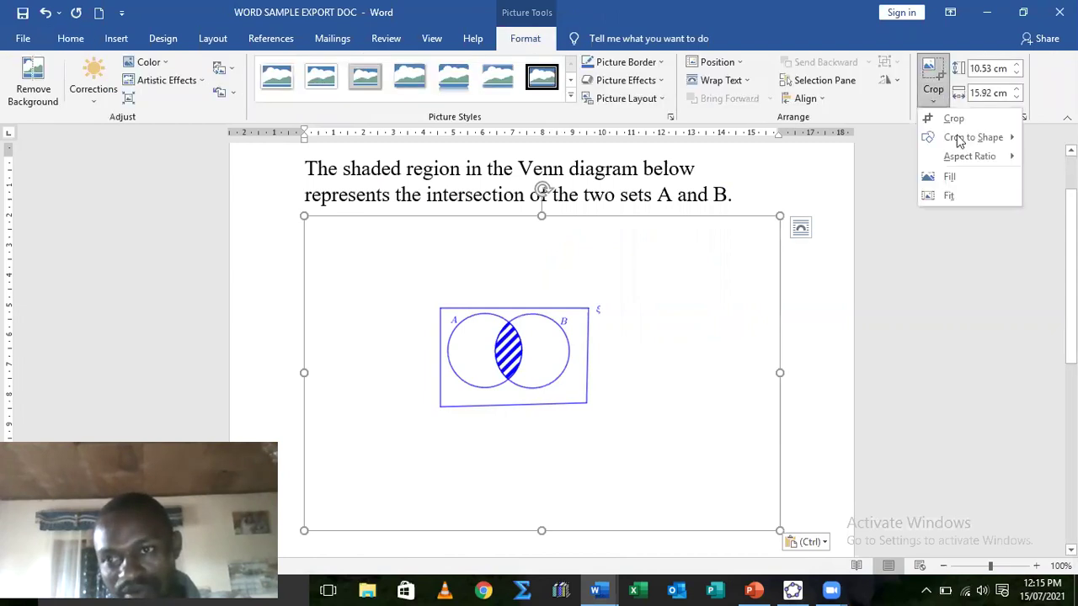
click(954, 120)
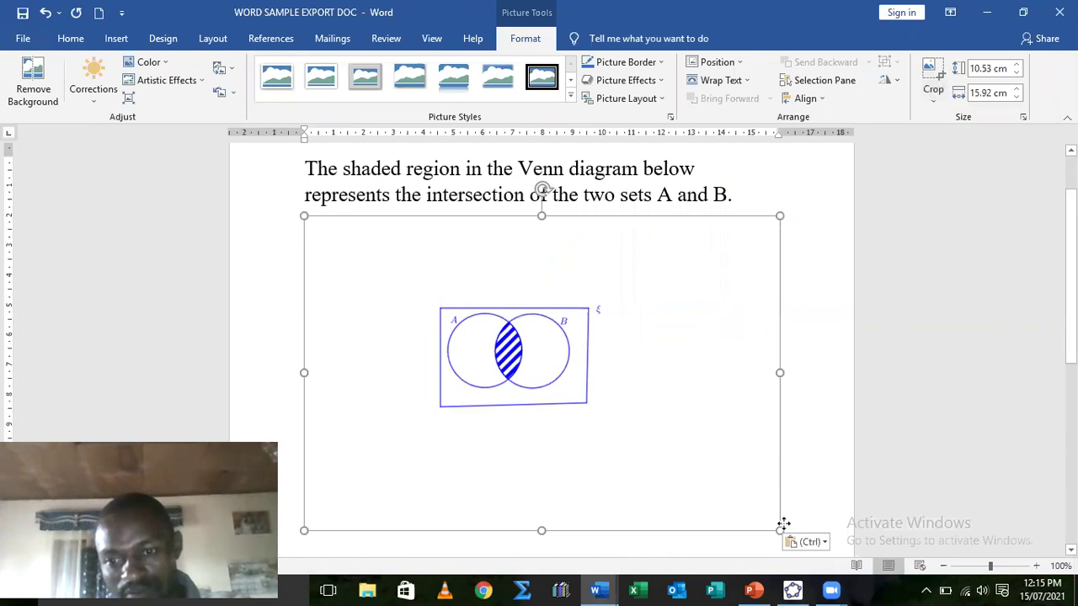
drag(776, 528, 625, 424)
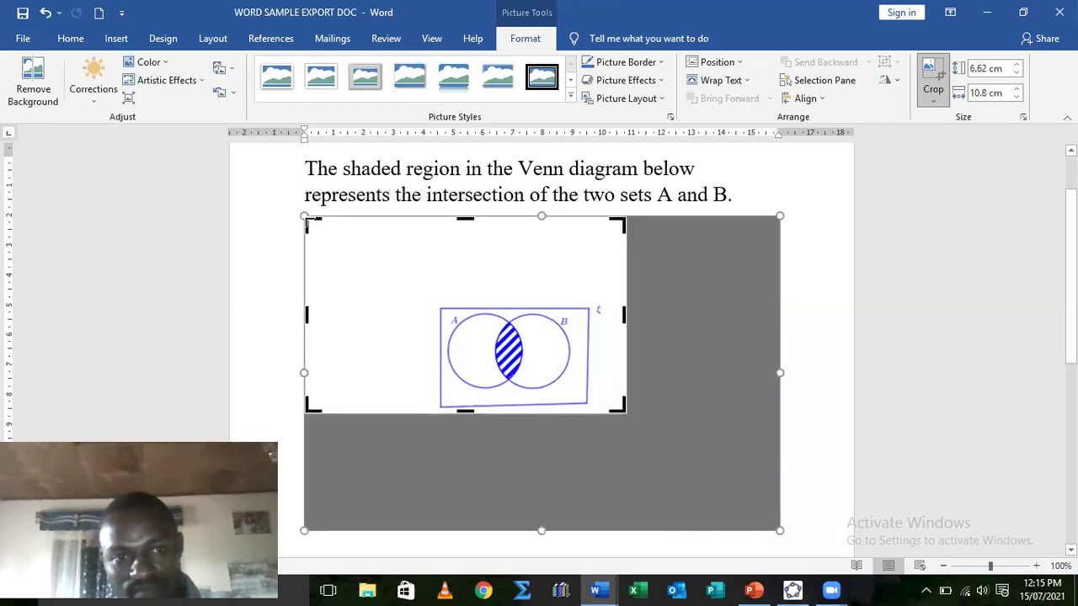
drag(430, 288, 417, 295)
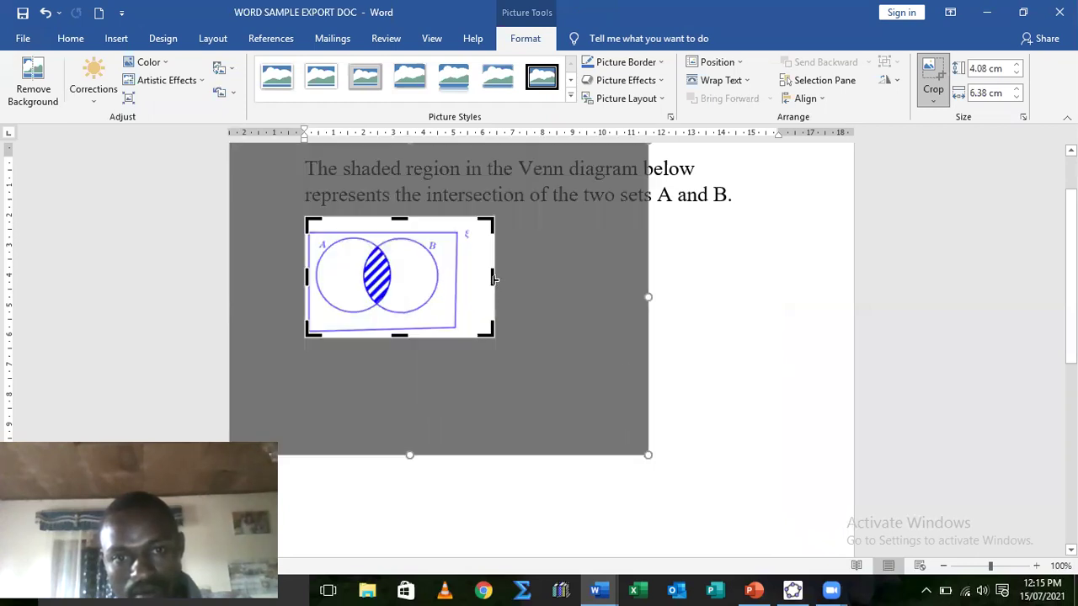
drag(488, 278, 475, 287)
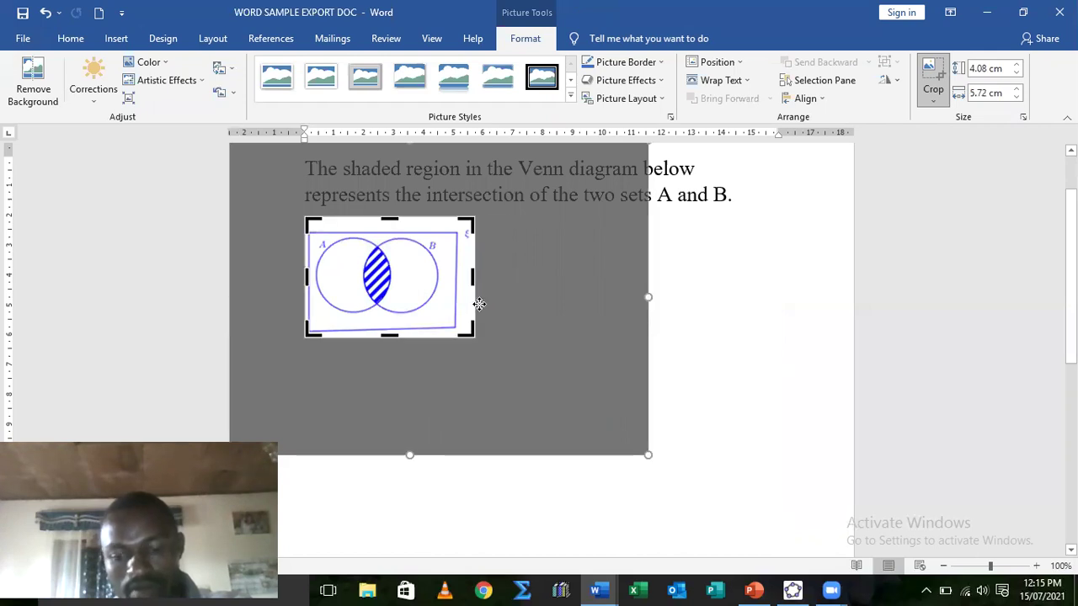
key(Escape)
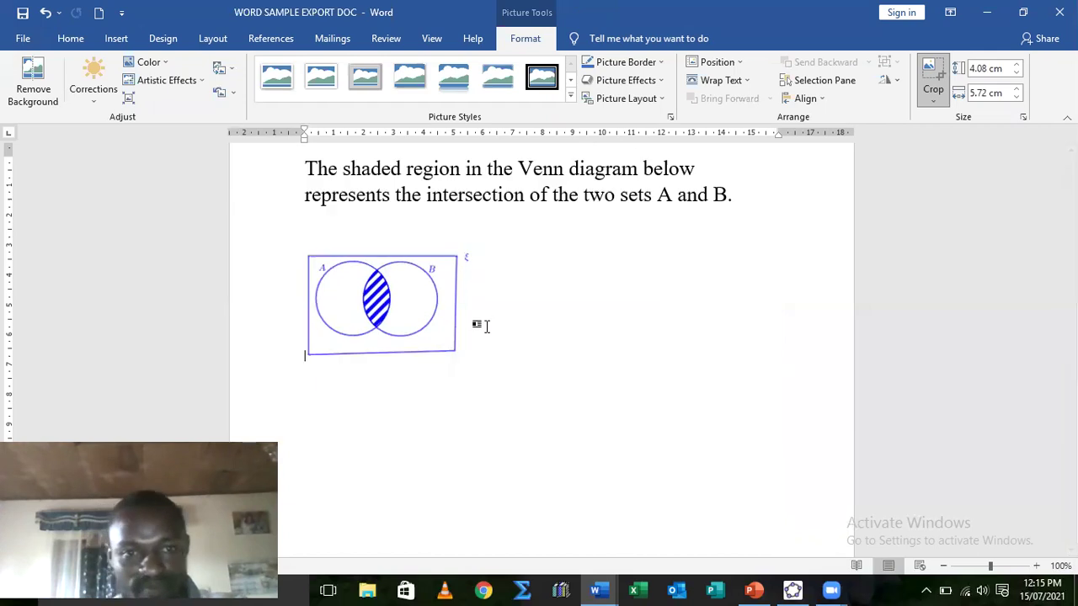
click(402, 377)
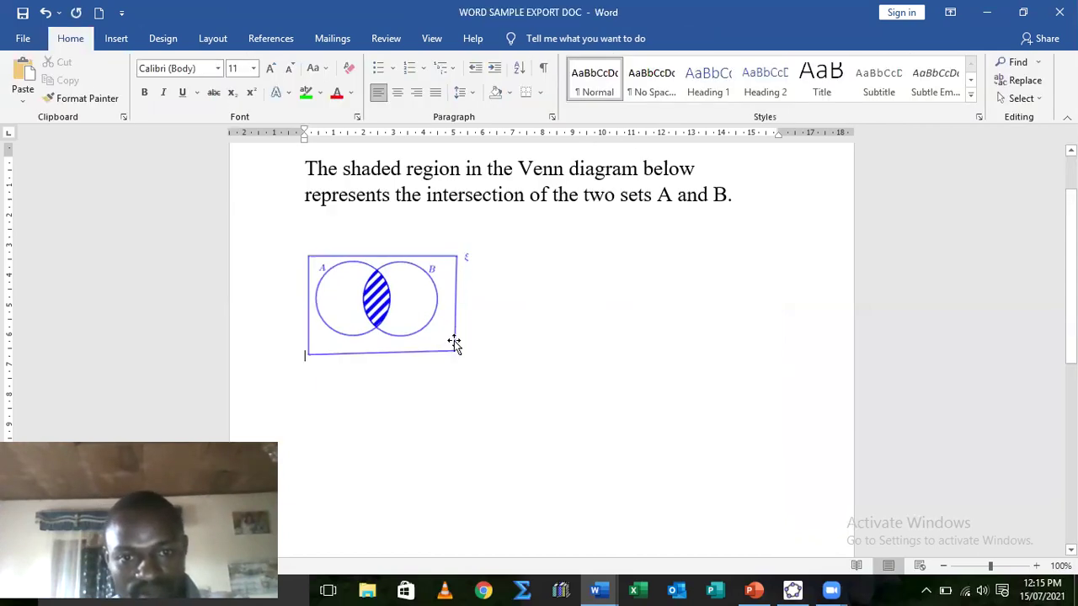
Delete the empty line above the picture so it sits under the sentence
click(428, 260)
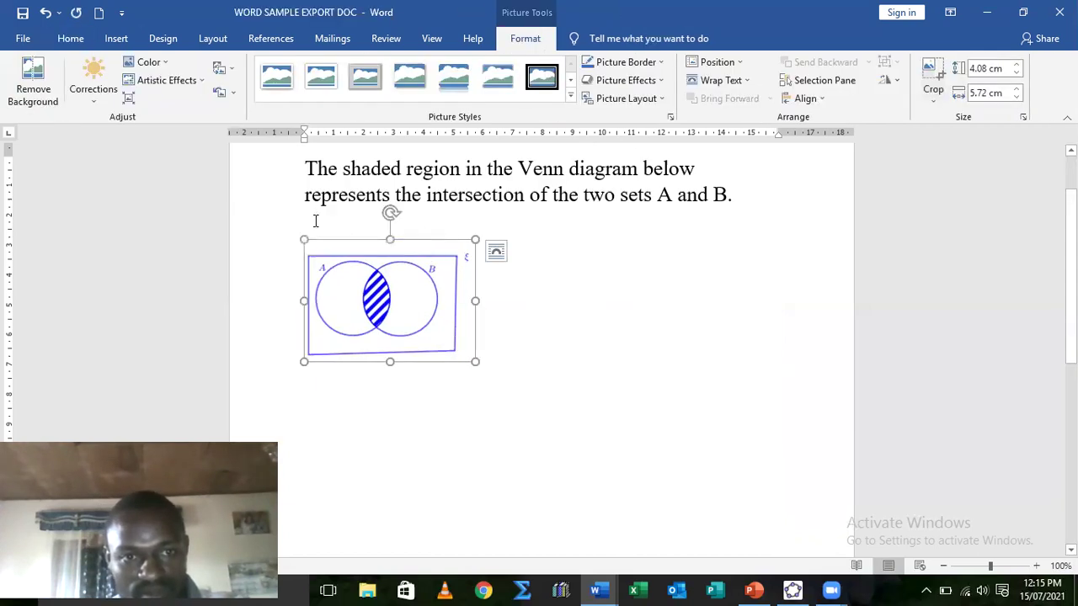
click(315, 220)
key(BackSpace)
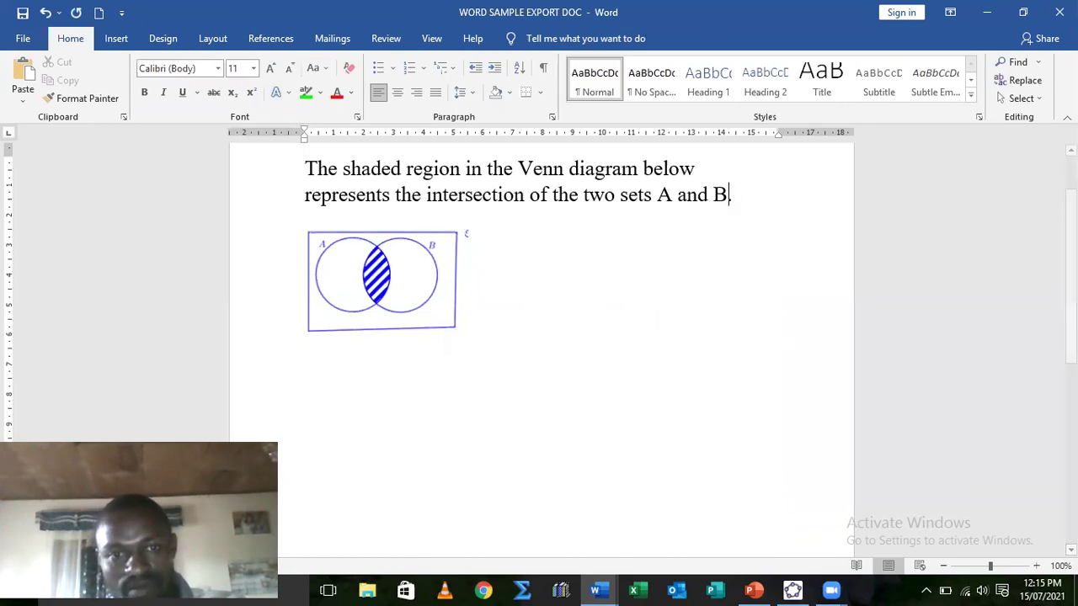
click(453, 317)
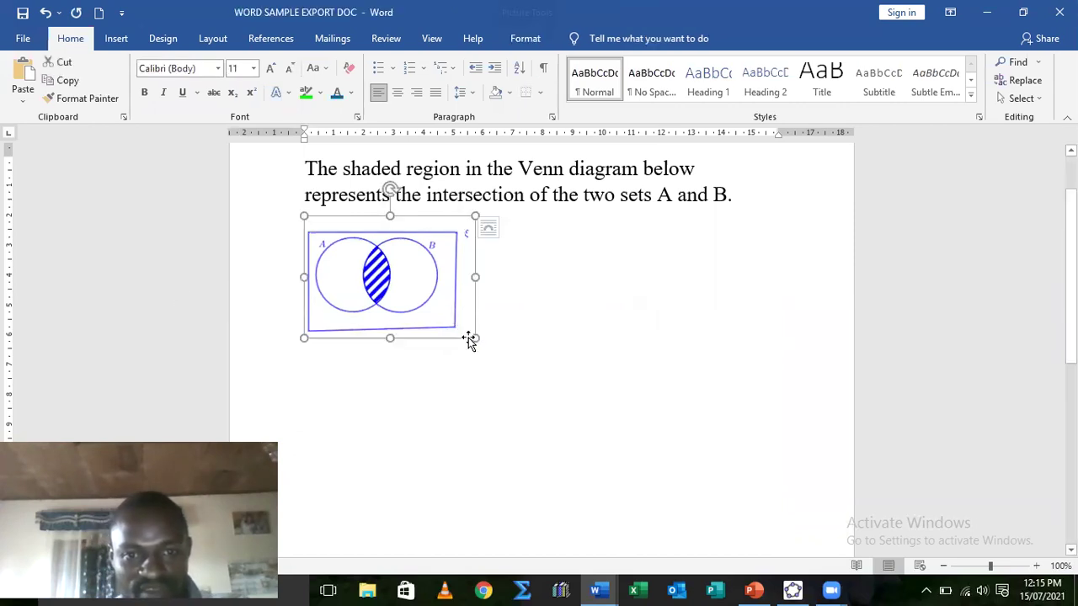
Enlarge the Venn picture slightly, then switch to the PowerPoint presentation
drag(474, 336, 548, 364)
click(655, 395)
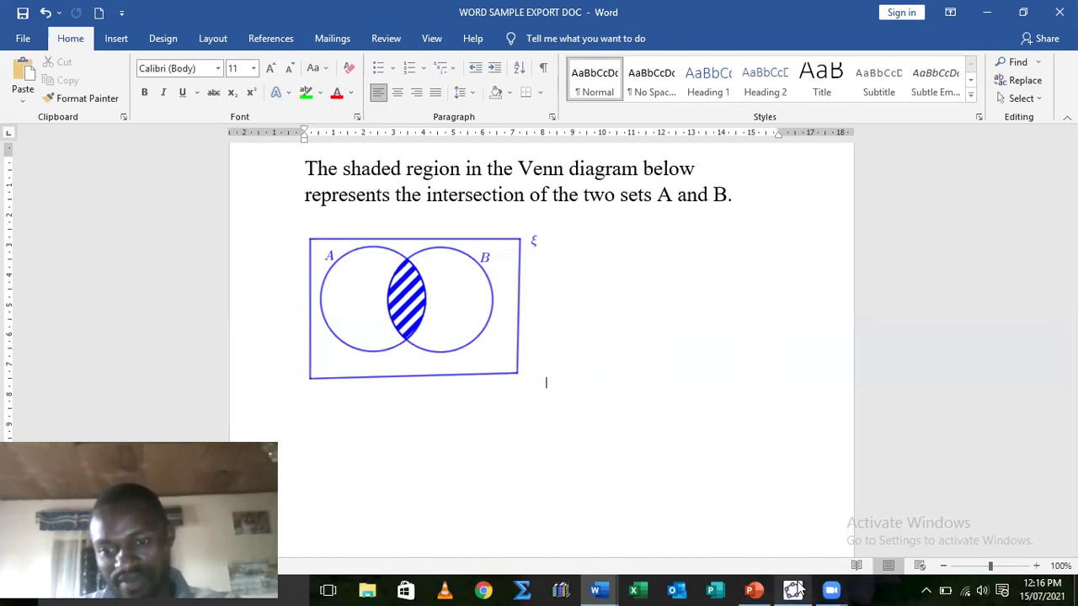
key(alt+Tab)
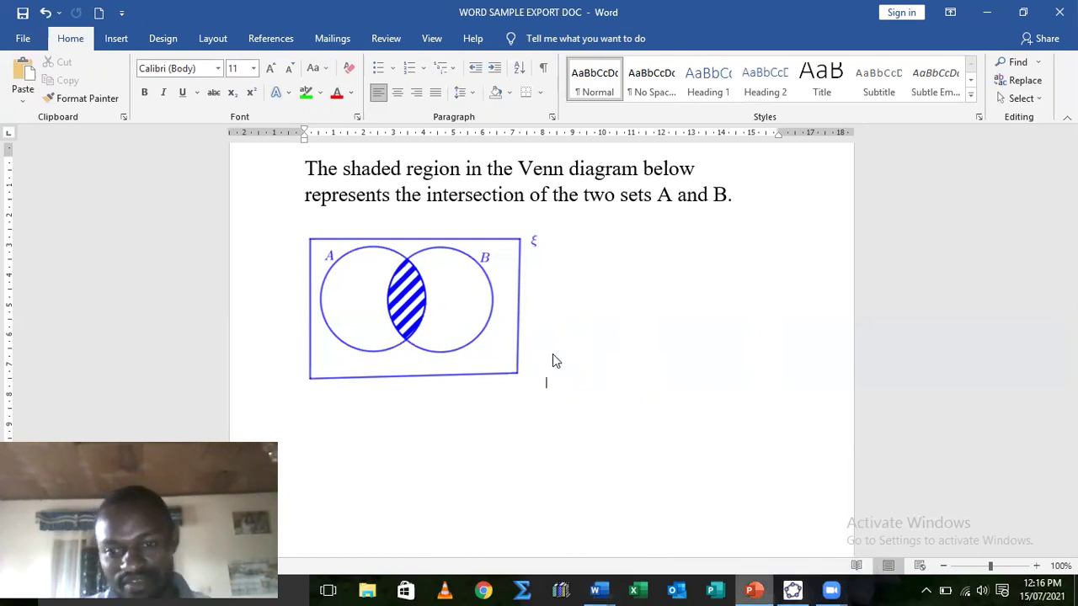